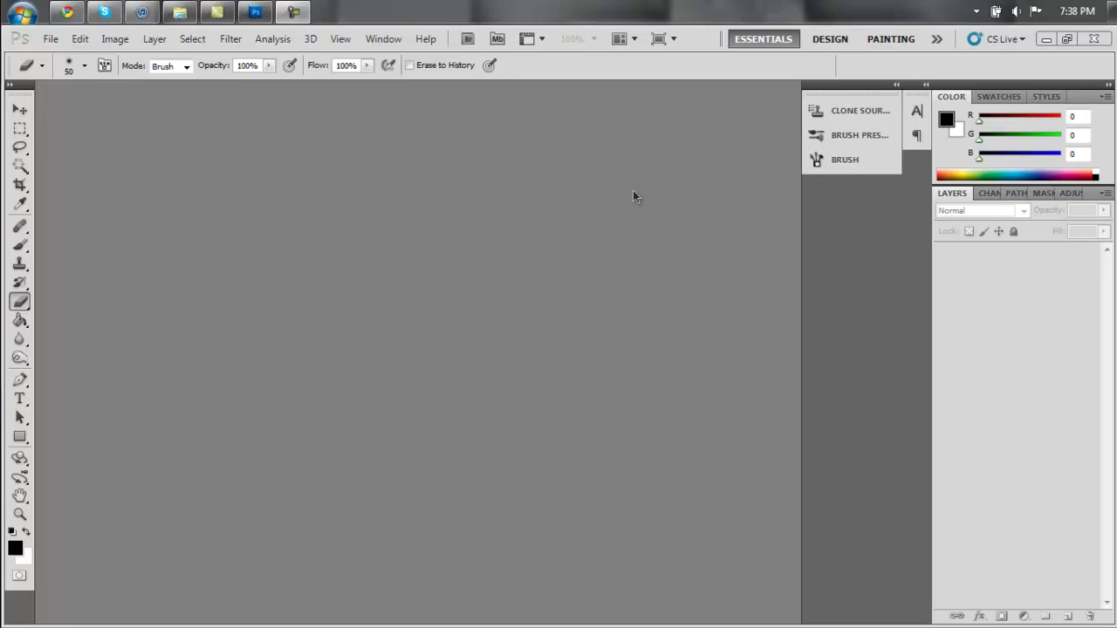
Step: Create a new white 1366×768 px document
click(49, 39)
click(69, 58)
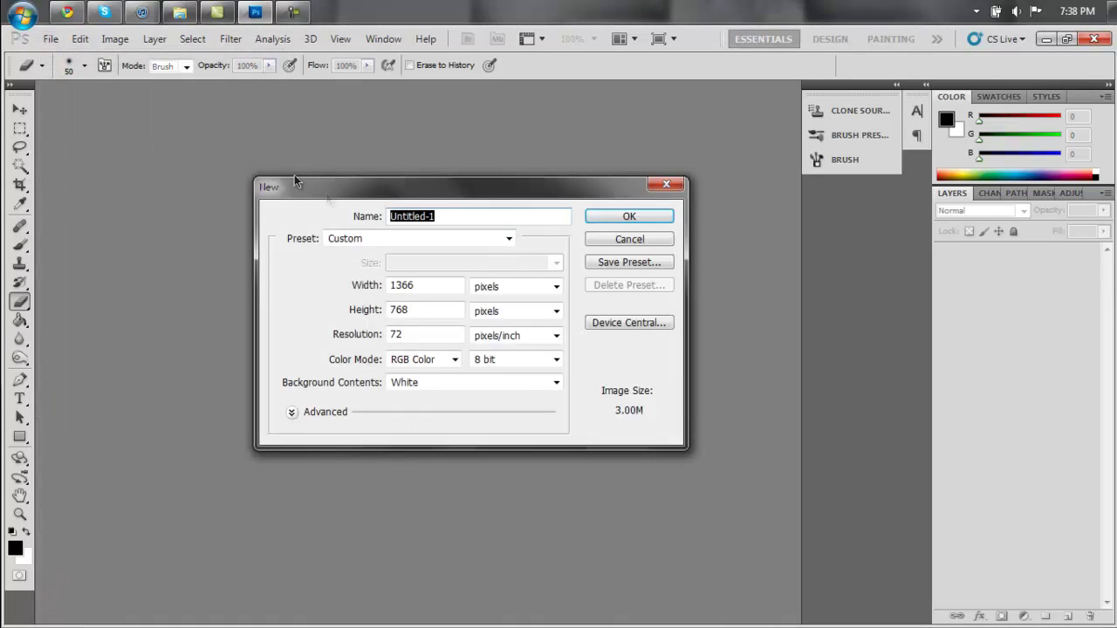
click(436, 286)
click(443, 310)
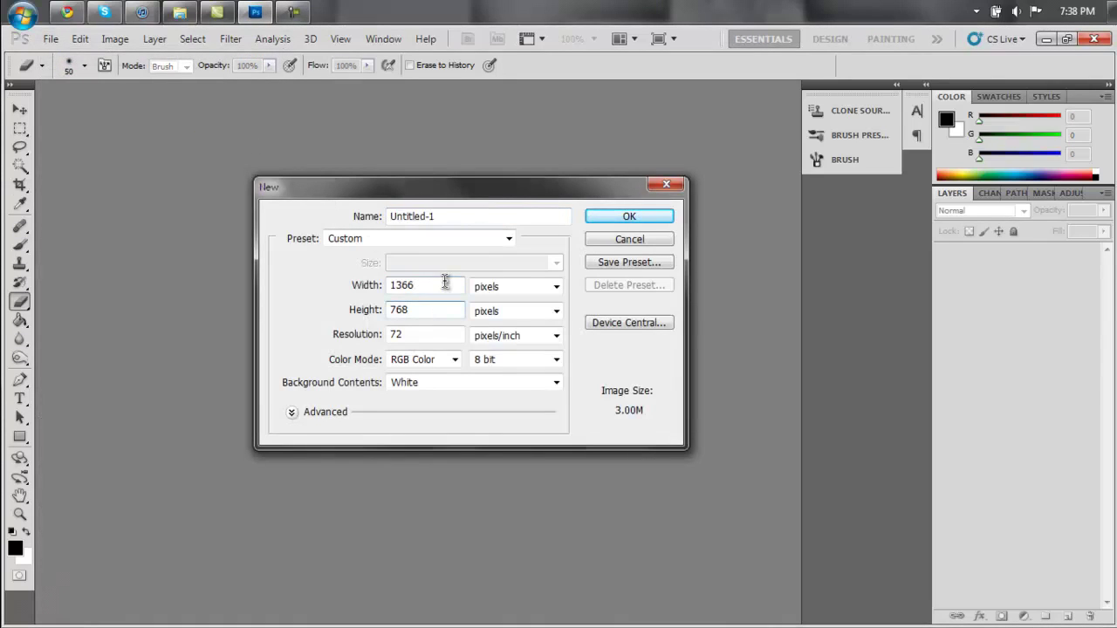
click(446, 281)
click(623, 218)
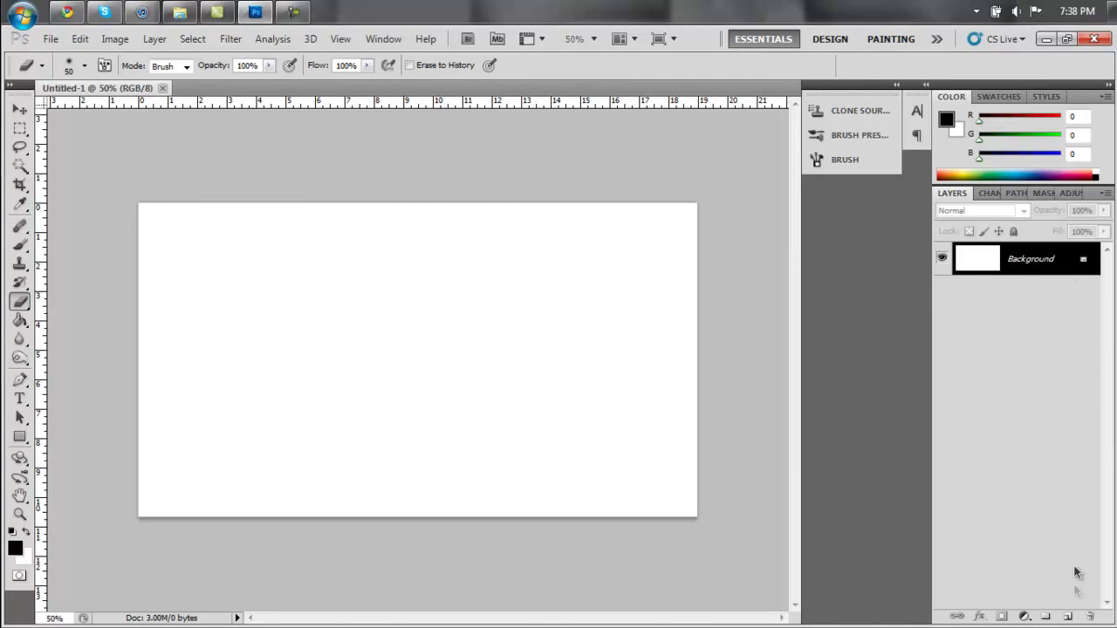
Step: Add an empty Layer 1 and draw a small square selection near the top-left
click(1068, 617)
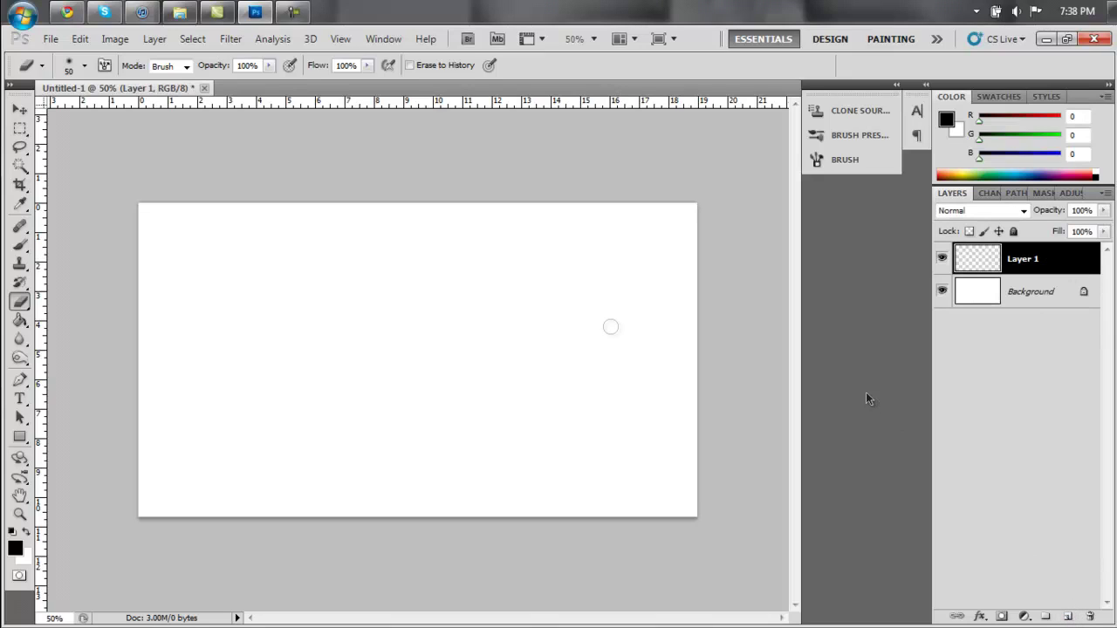
click(21, 130)
drag(158, 244, 204, 292)
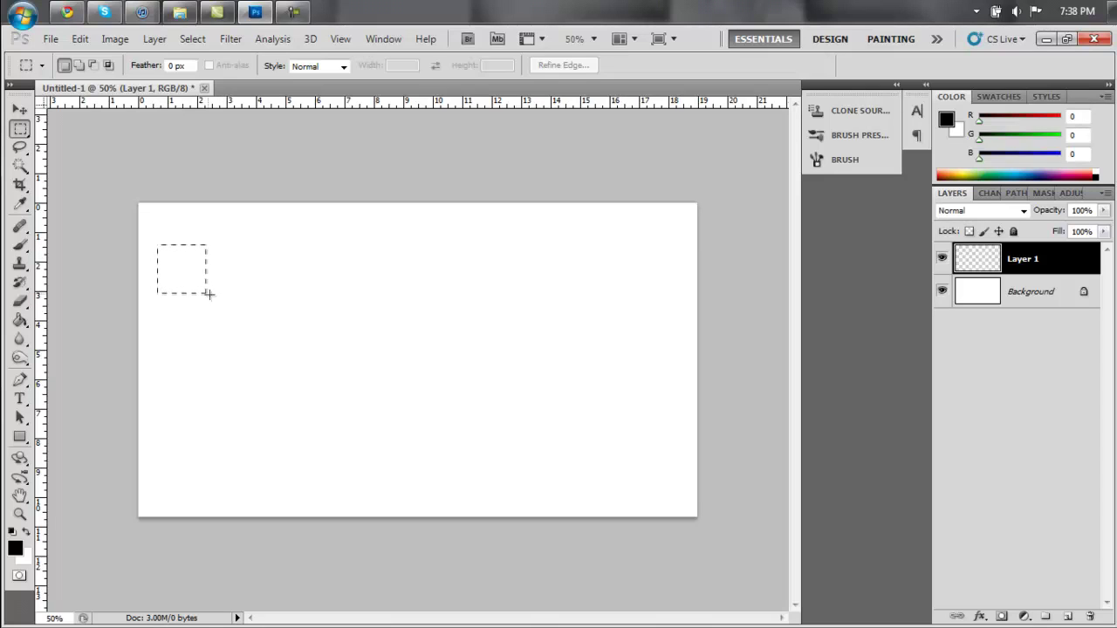
drag(289, 351, 312, 345)
drag(201, 293, 201, 292)
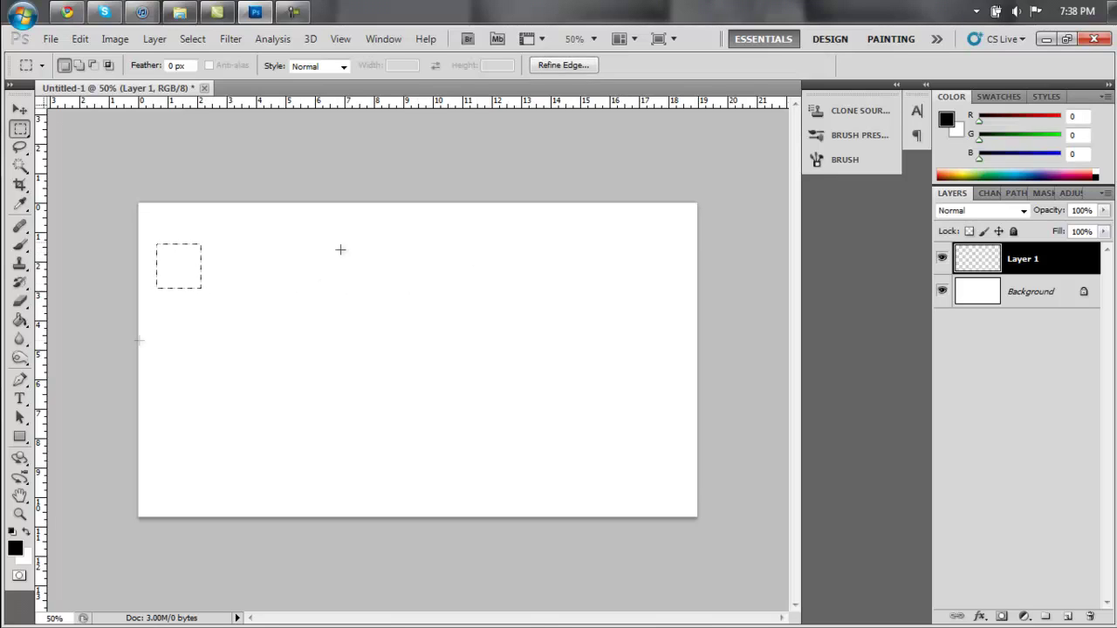
Step: Fill the square selection with white using the Paint Bucket
click(19, 321)
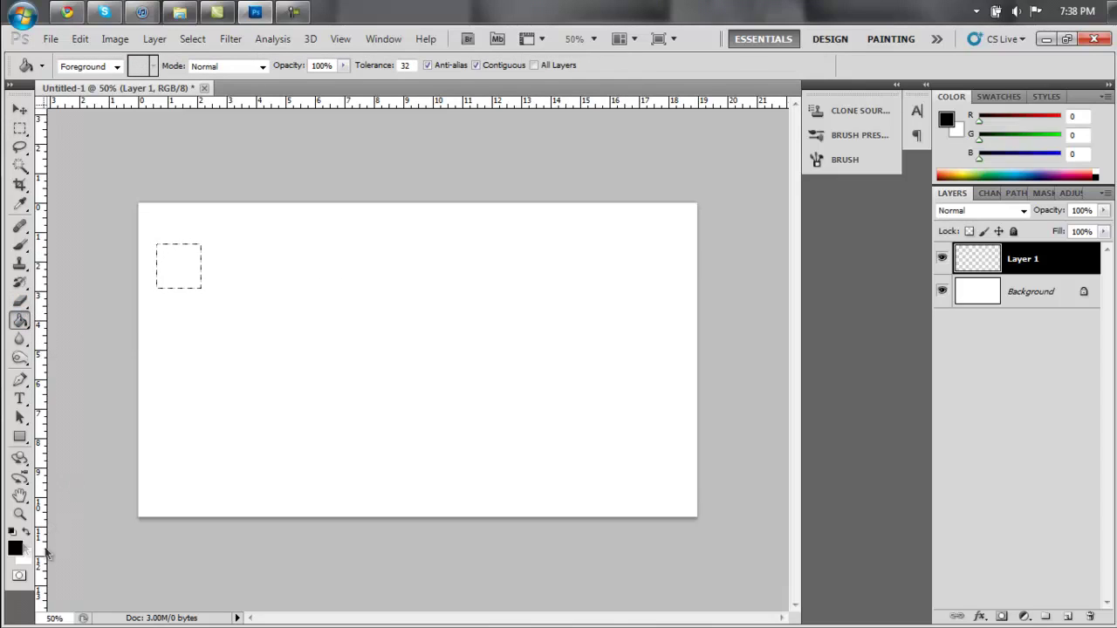
click(27, 532)
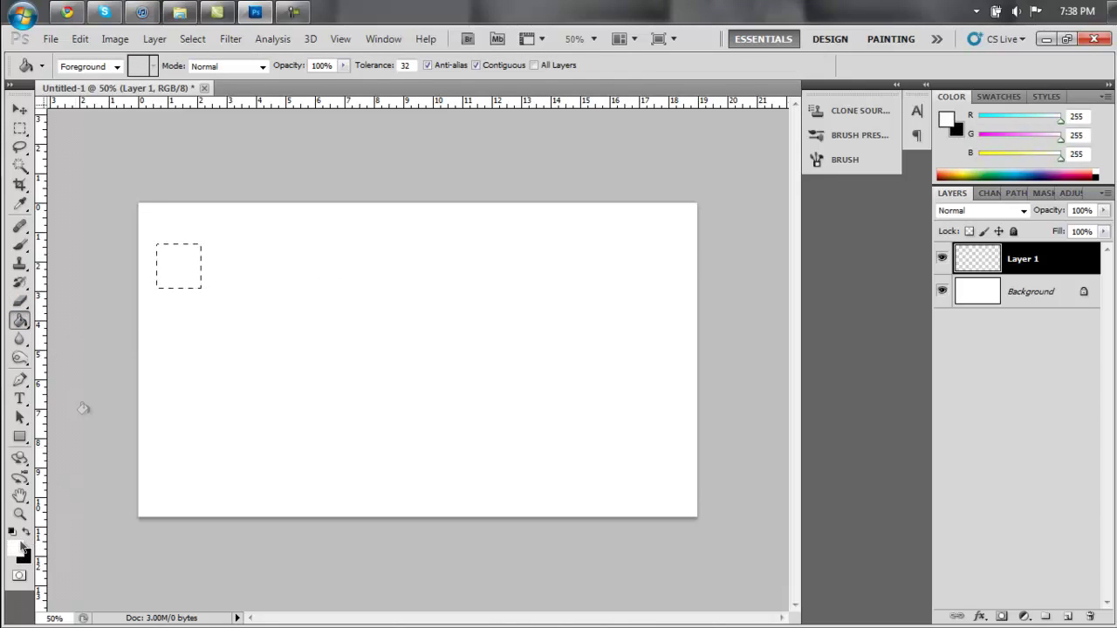
click(174, 263)
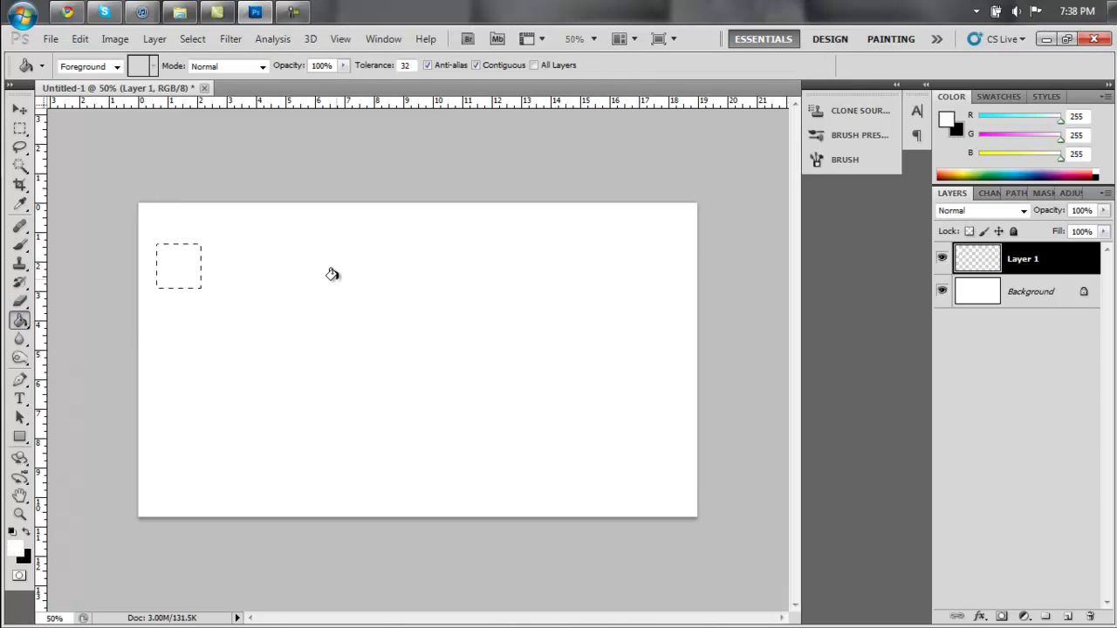
Step: Duplicate Layer 1 and select the square's pixels on the copy
right_click(1020, 263)
click(895, 300)
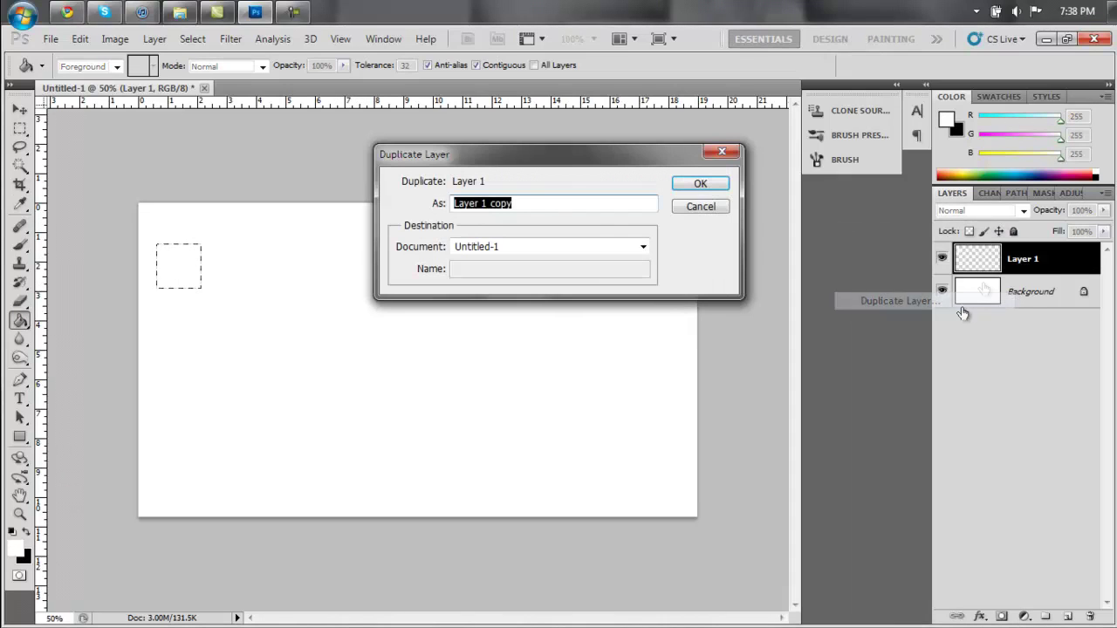
click(701, 185)
right_click(974, 253)
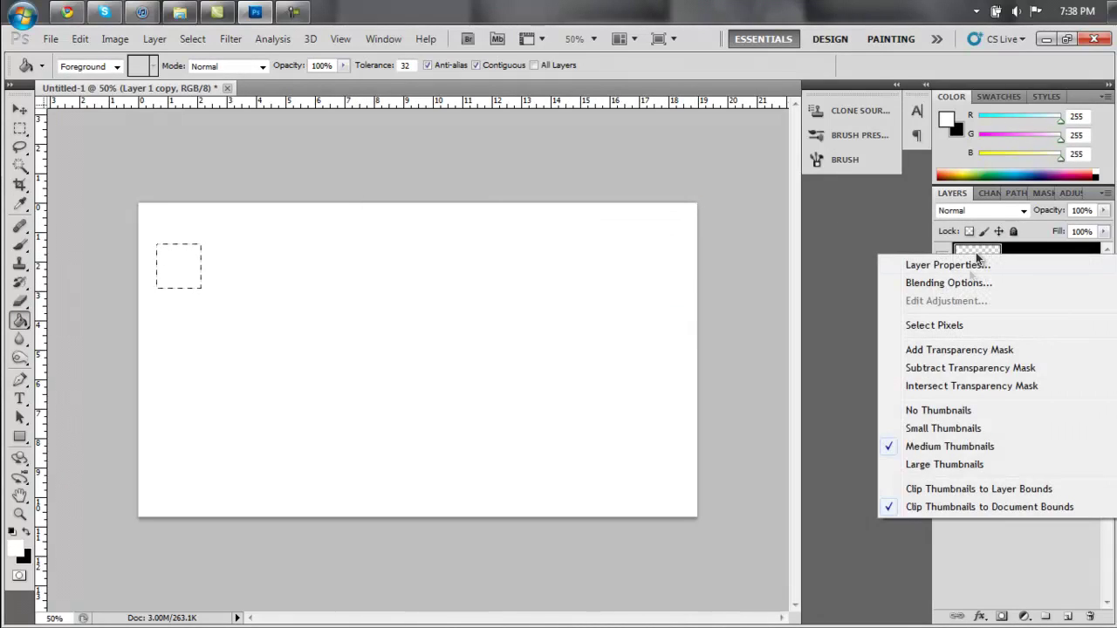
click(963, 326)
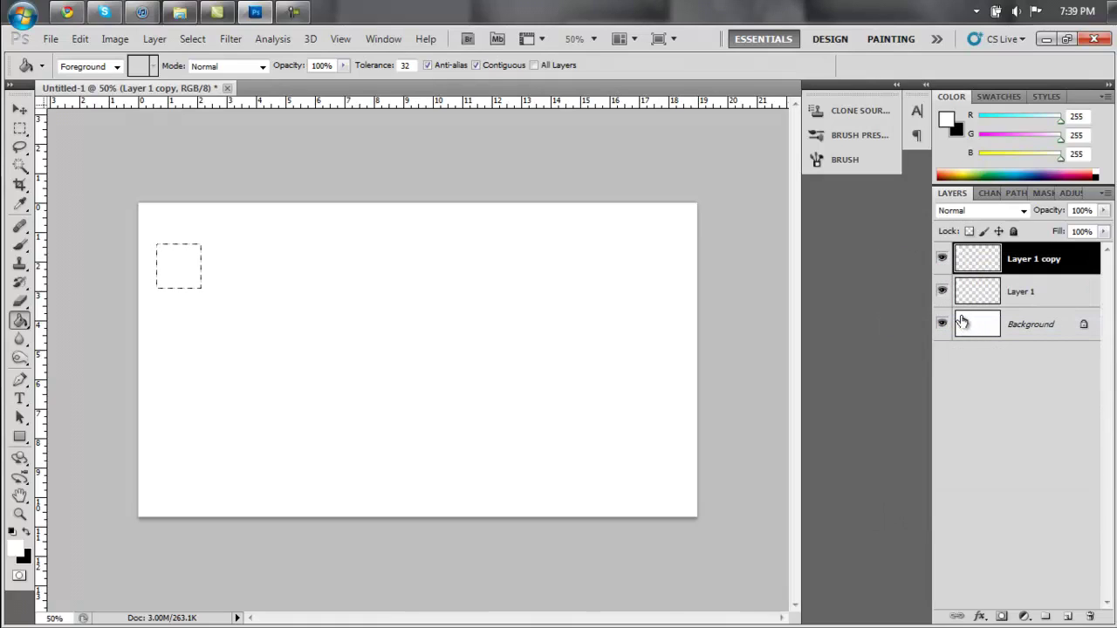
Step: Turn the copy's square black, deselect, and move the copy beneath Layer 1
click(27, 531)
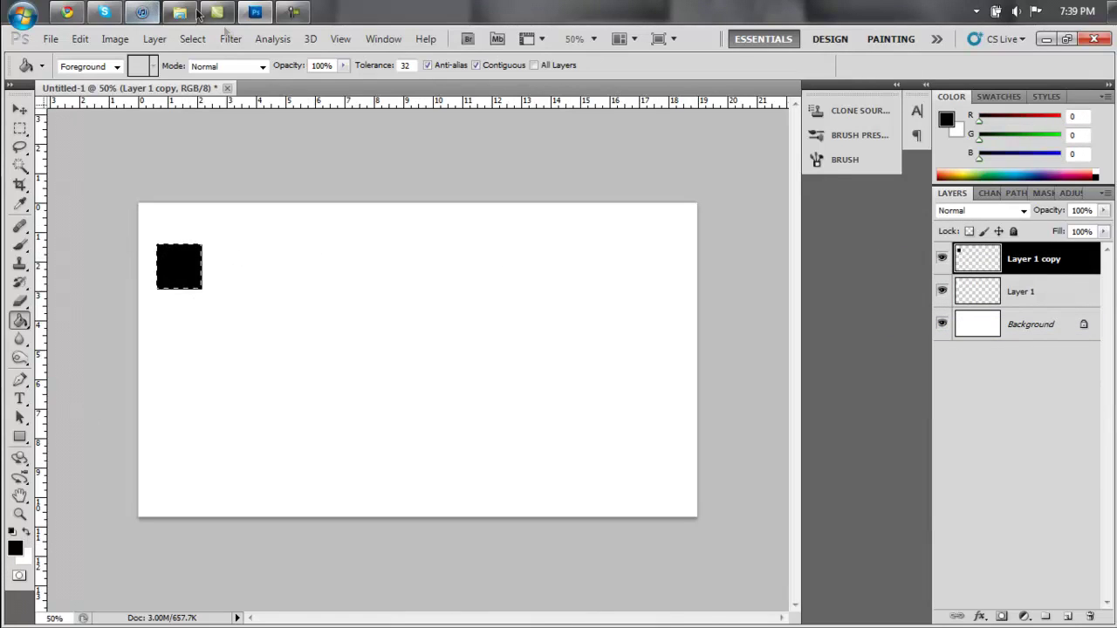
click(192, 39)
click(212, 76)
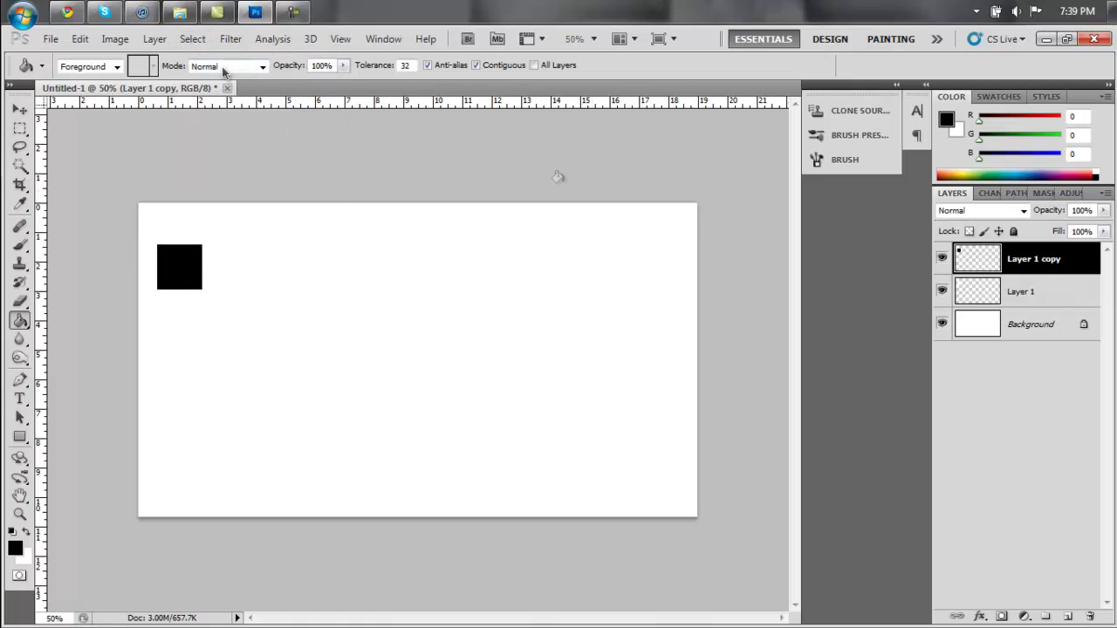
drag(996, 265, 1001, 302)
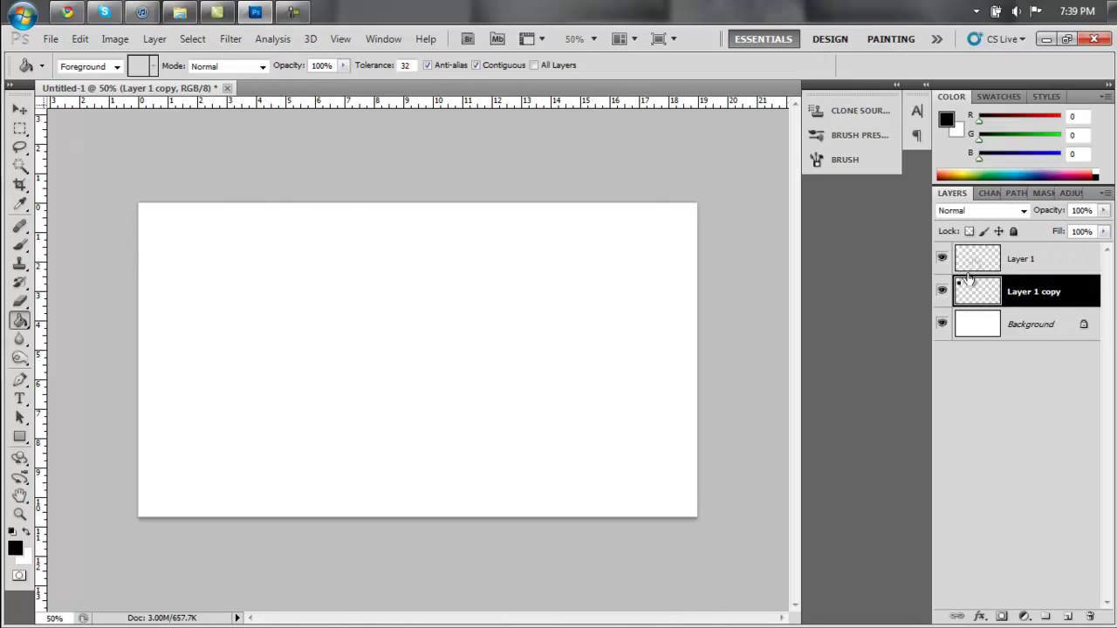
click(999, 269)
Step: Apply a 20-pixel Gaussian Blur to the black Layer 1 copy
click(1000, 293)
click(231, 39)
mouse_move(323, 209)
click(461, 279)
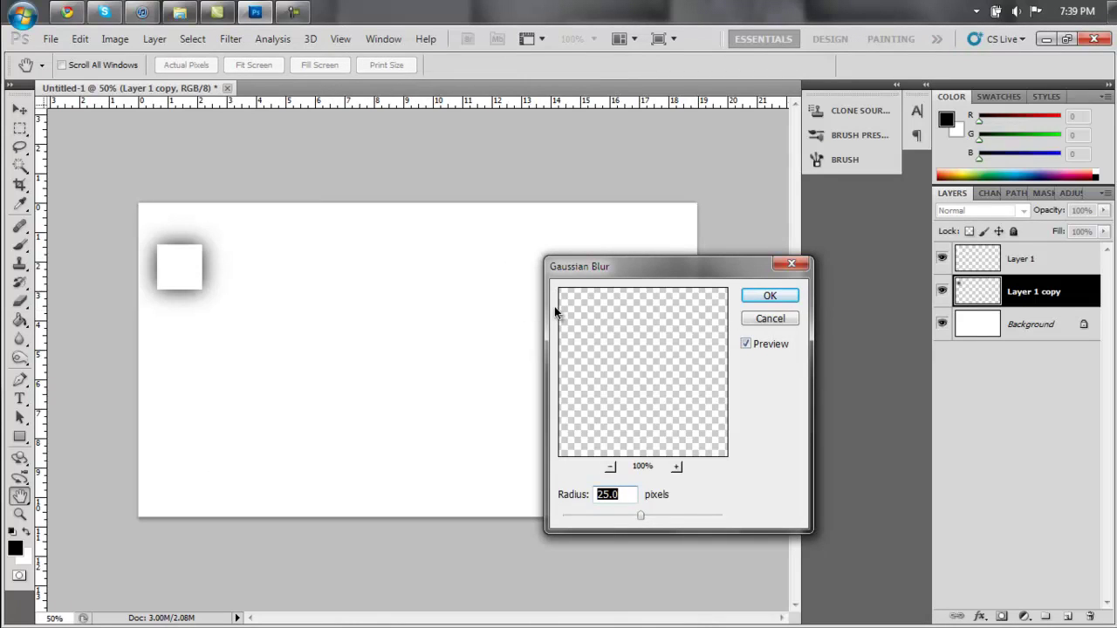
text(20)
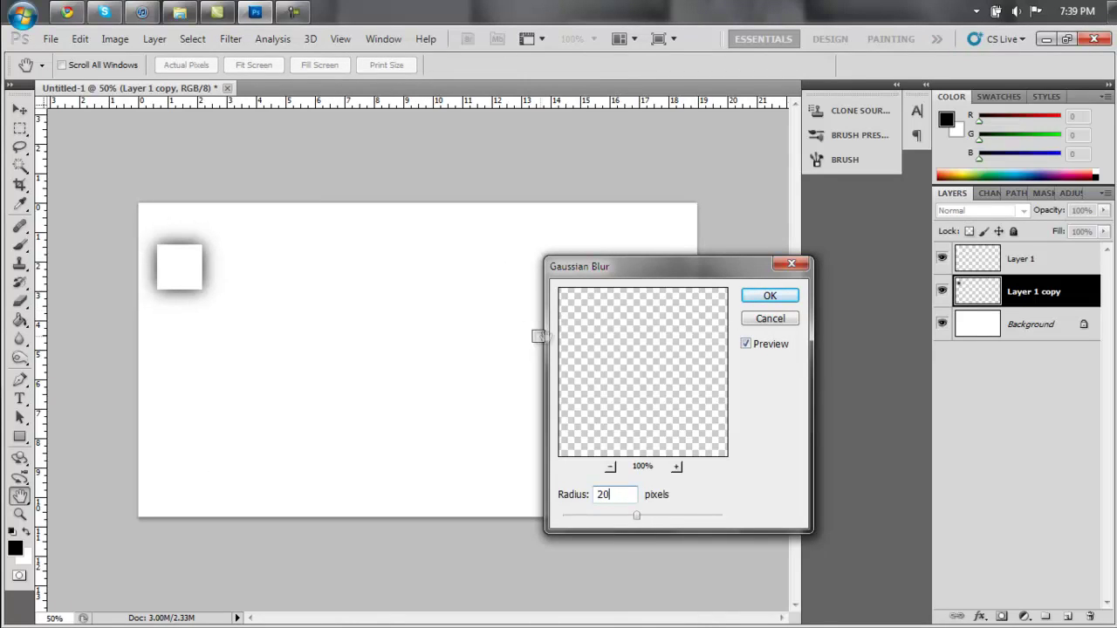
click(786, 297)
Step: Merge the white square down onto its shadow and nudge the result slightly right
key(g)
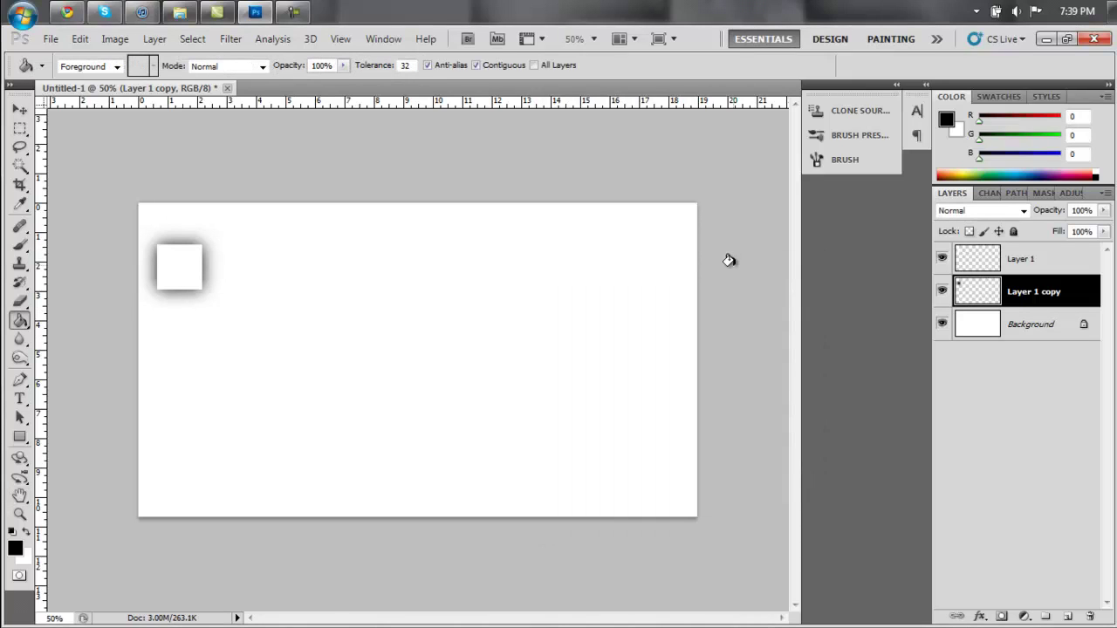
click(1001, 254)
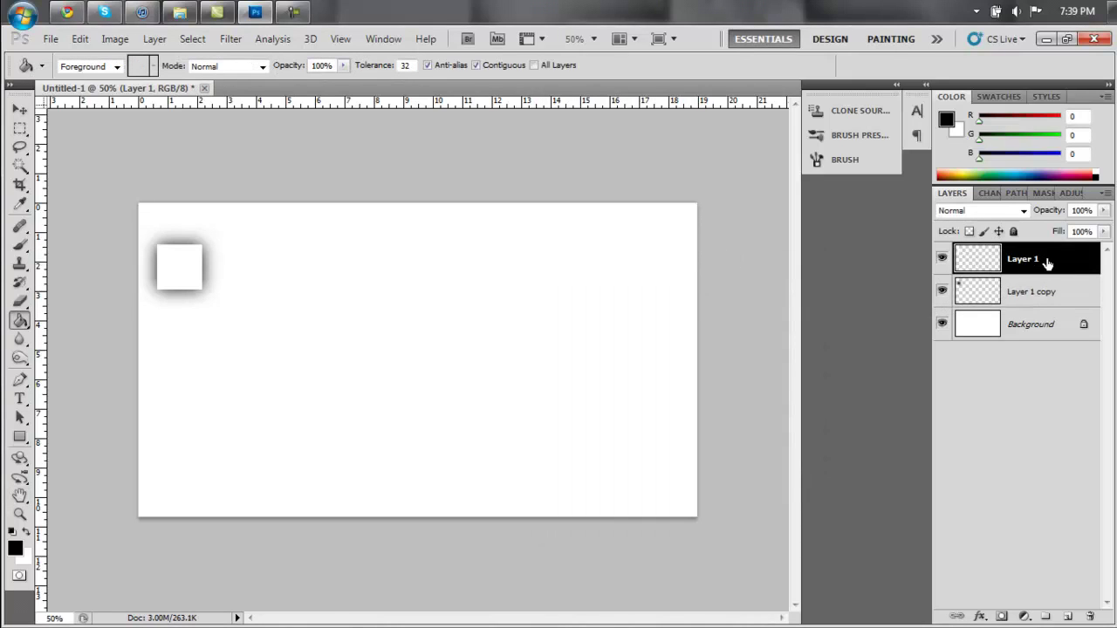
right_click(1047, 260)
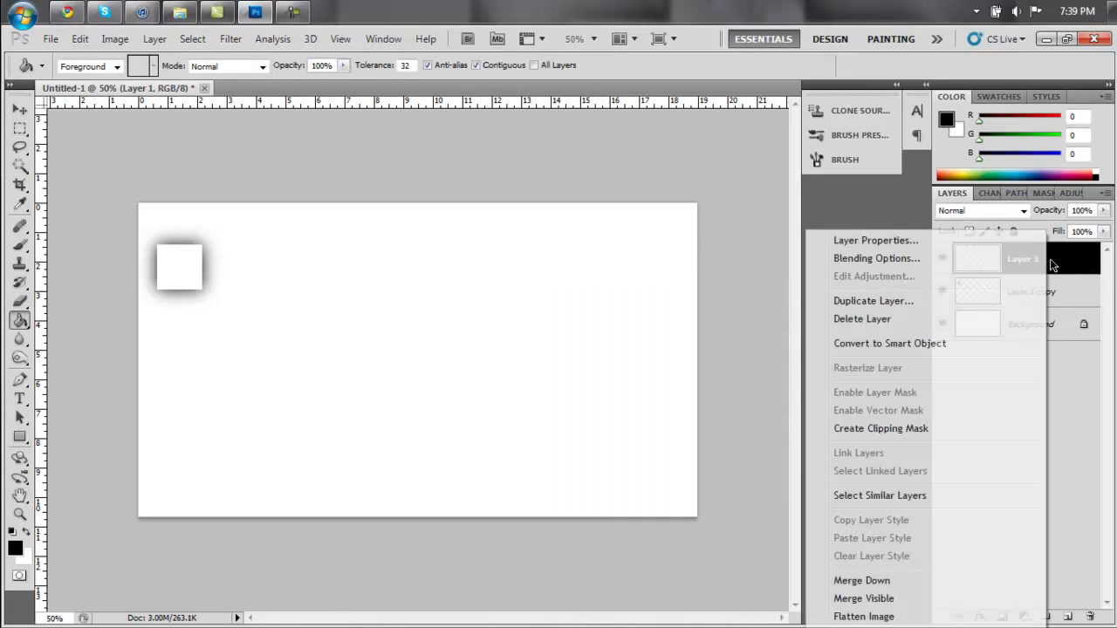
click(924, 582)
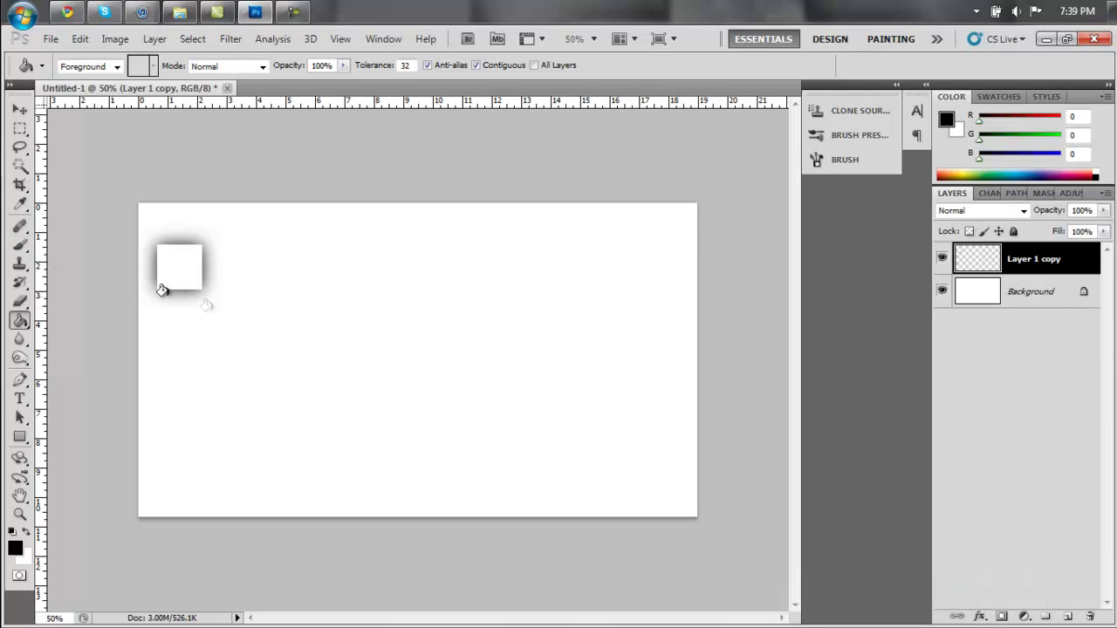
key(v)
mouse_move(214, 282)
mouse_down()
mouse_move(270, 331)
mouse_move(203, 273)
mouse_move(220, 261)
mouse_move(169, 237)
mouse_move(183, 237)
mouse_move(204, 283)
mouse_up()
Step: Duplicate the shadowed square twice, placing copies below-right and up-right of the first
right_click(1018, 260)
click(860, 300)
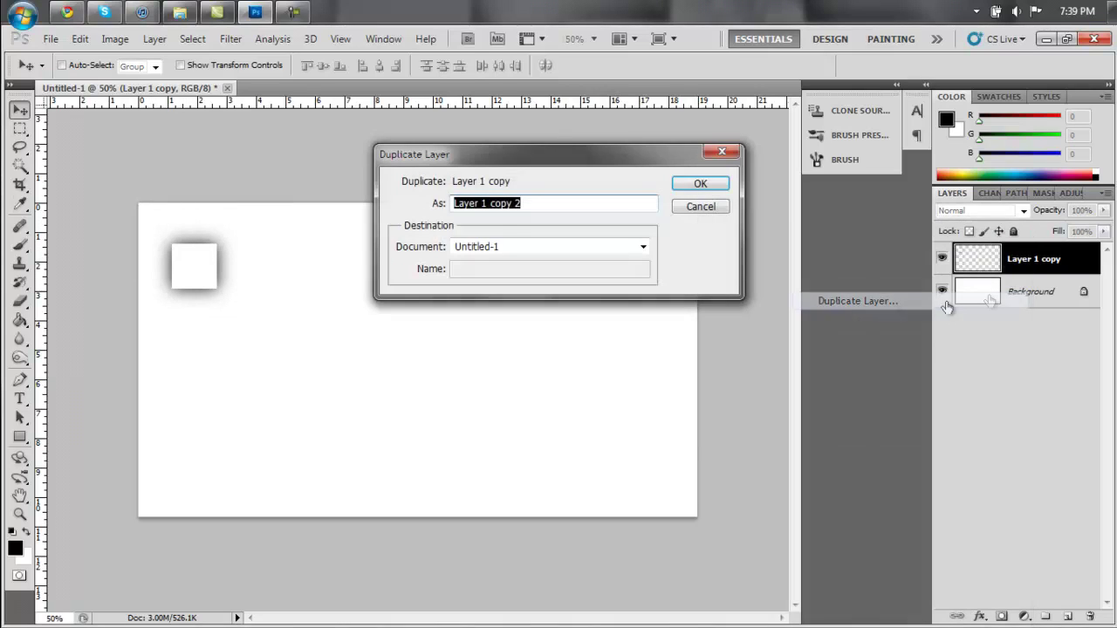
click(708, 184)
mouse_move(267, 329)
mouse_down()
mouse_move(277, 333)
mouse_move(255, 327)
mouse_up()
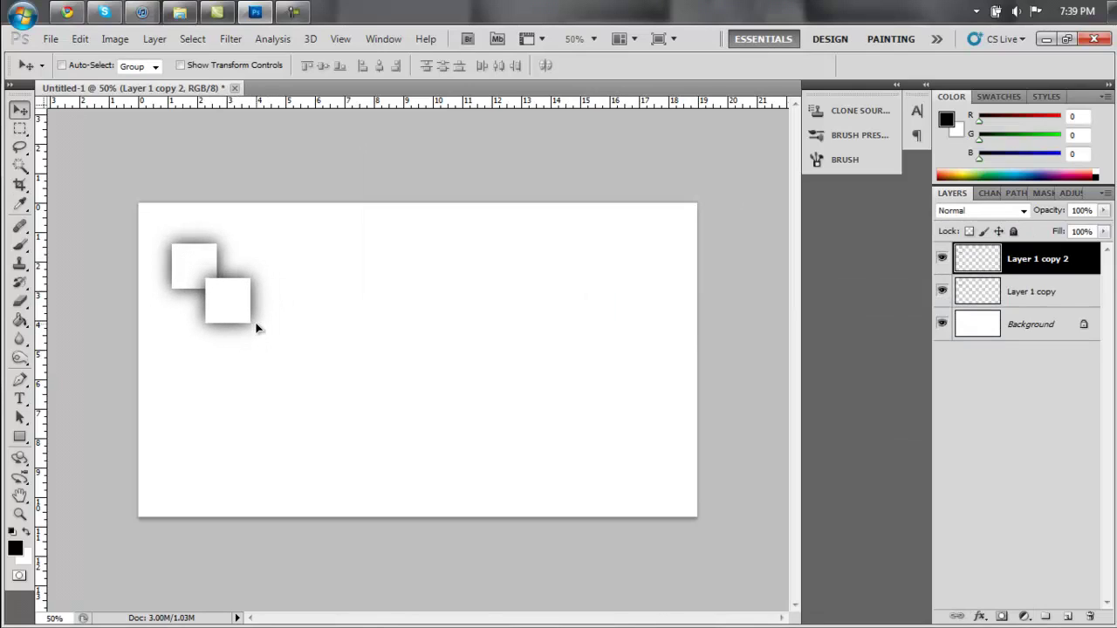
right_click(1058, 267)
click(877, 301)
click(692, 187)
drag(233, 319, 269, 285)
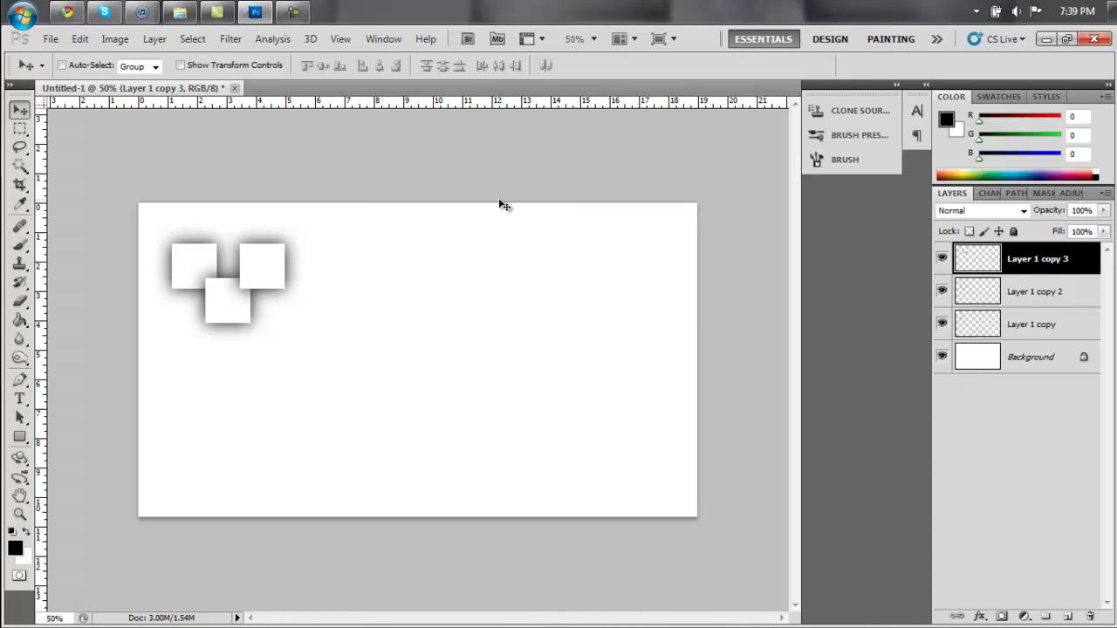
Step: Step down through the square layers and return to Layer 1 copy 3
key(alt+bracketleft)
key(alt+bracketleft)
key(alt+bracketleft)
click(1032, 328)
click(1022, 292)
click(1018, 260)
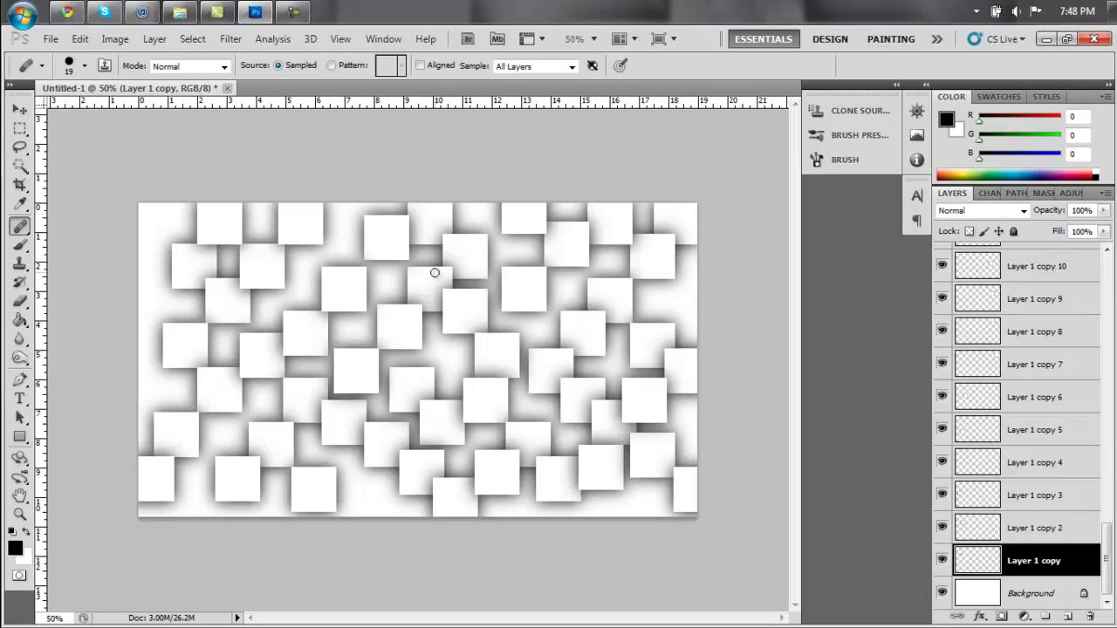
Step: Hide the Background and merge all visible square layers into one
alt+scroll(436, 277, up, 1)
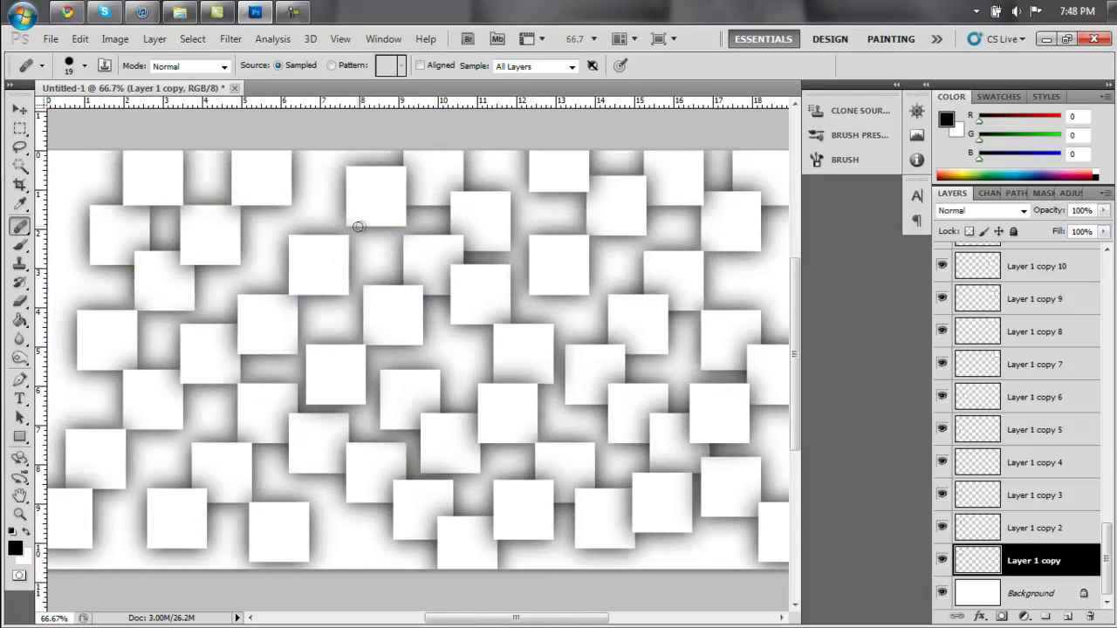
click(943, 594)
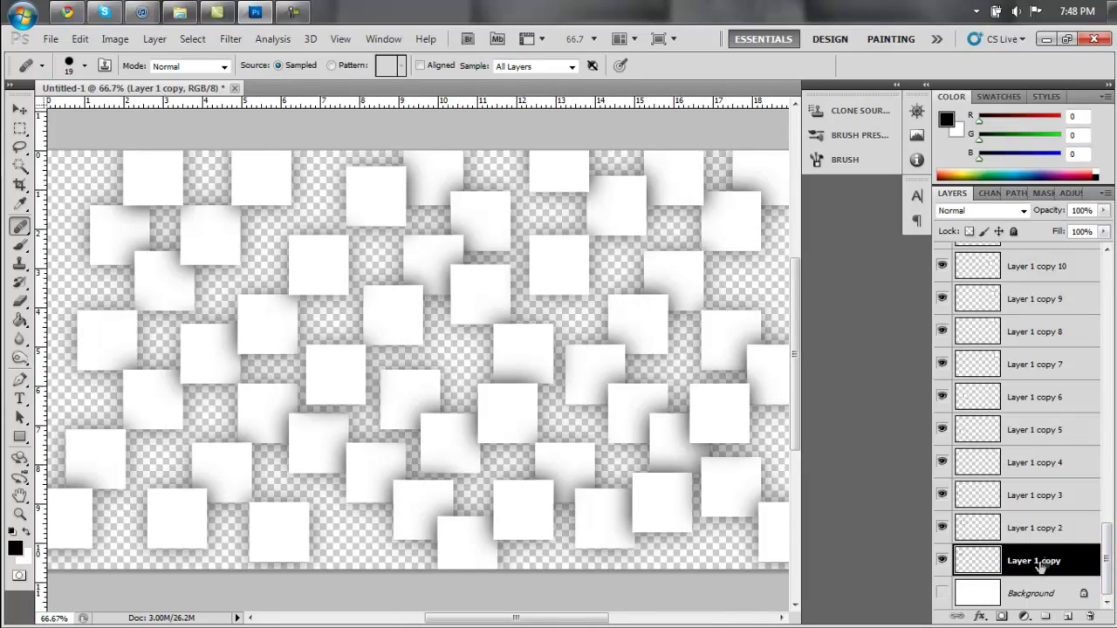
right_click(1048, 561)
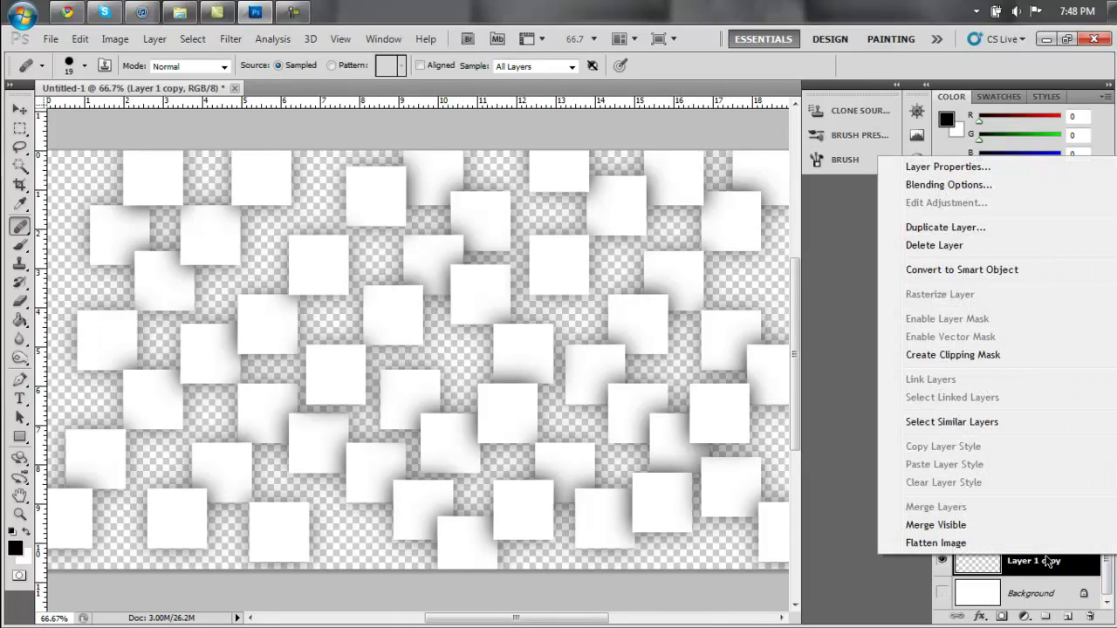
click(983, 526)
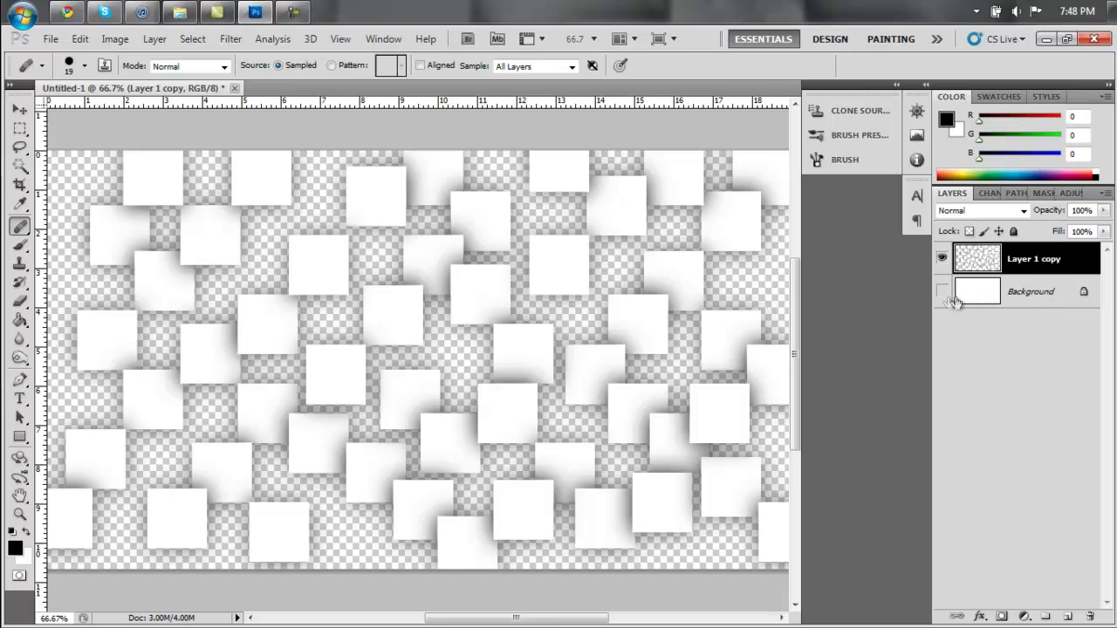
Step: Select the hidden Background and add a new empty layer above it
click(942, 291)
click(942, 290)
click(1010, 292)
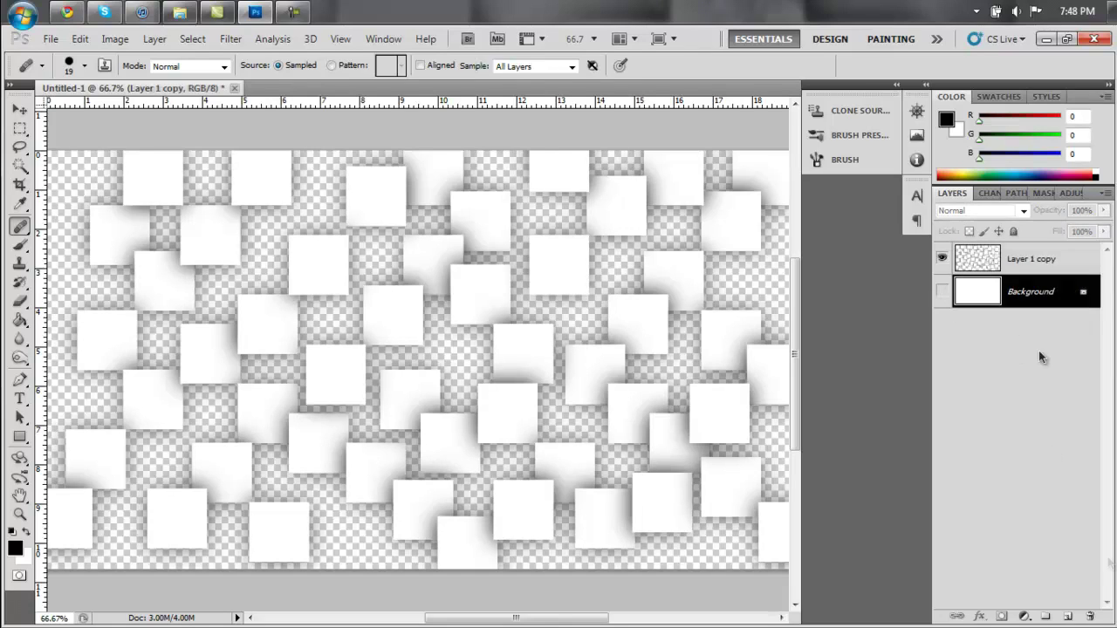
click(1091, 617)
click(1030, 259)
Step: Drag snow.jpg from the stock photos folder into the document on the new layer
click(1034, 291)
click(179, 13)
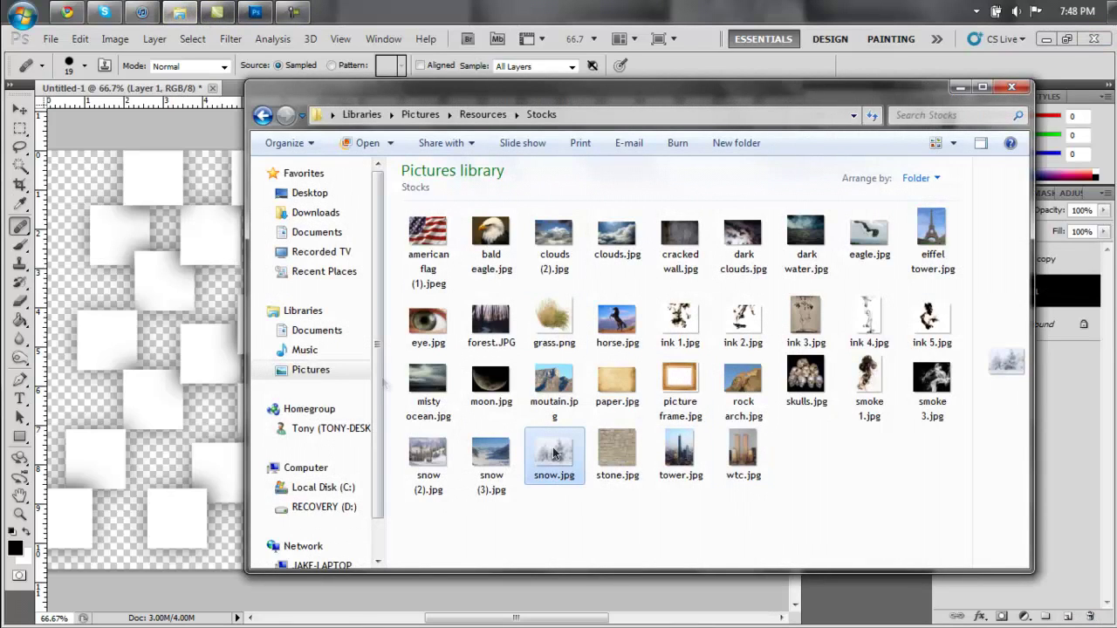
drag(555, 455, 291, 307)
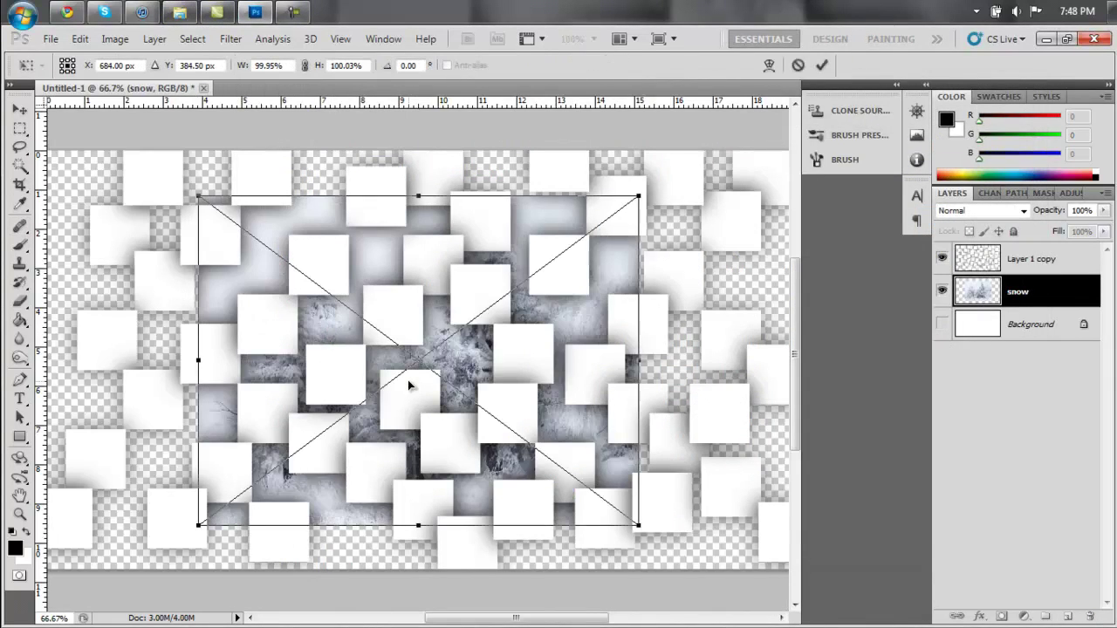
Step: Scale the snow photo up to cover the whole canvas and commit it
key(ctrl+minus)
drag(287, 330, 294, 350)
drag(467, 452, 773, 549)
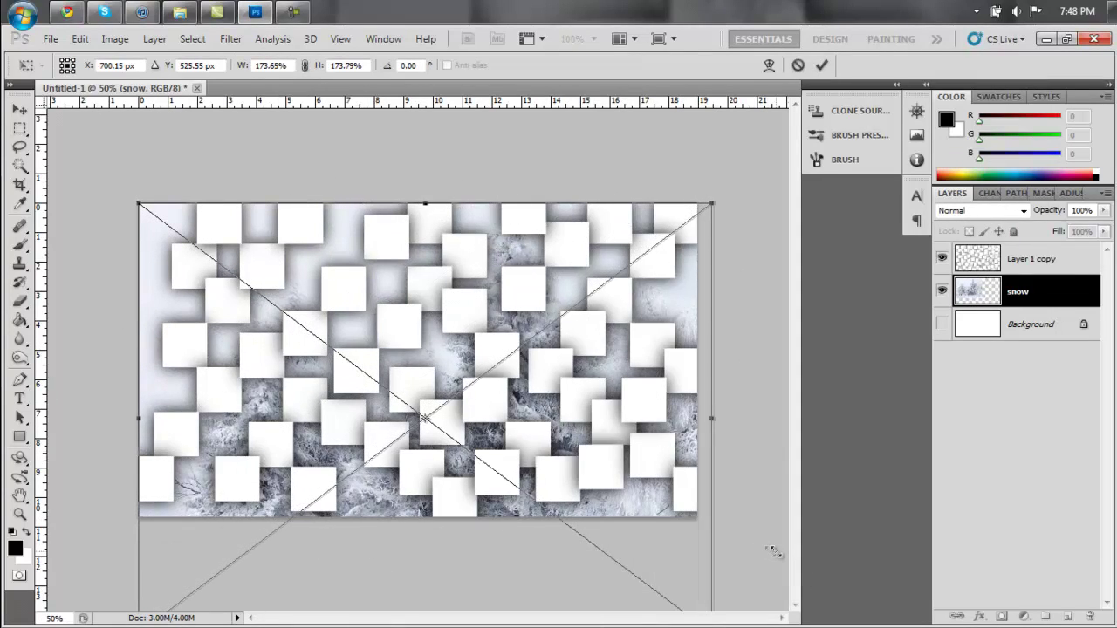
drag(516, 532, 522, 427)
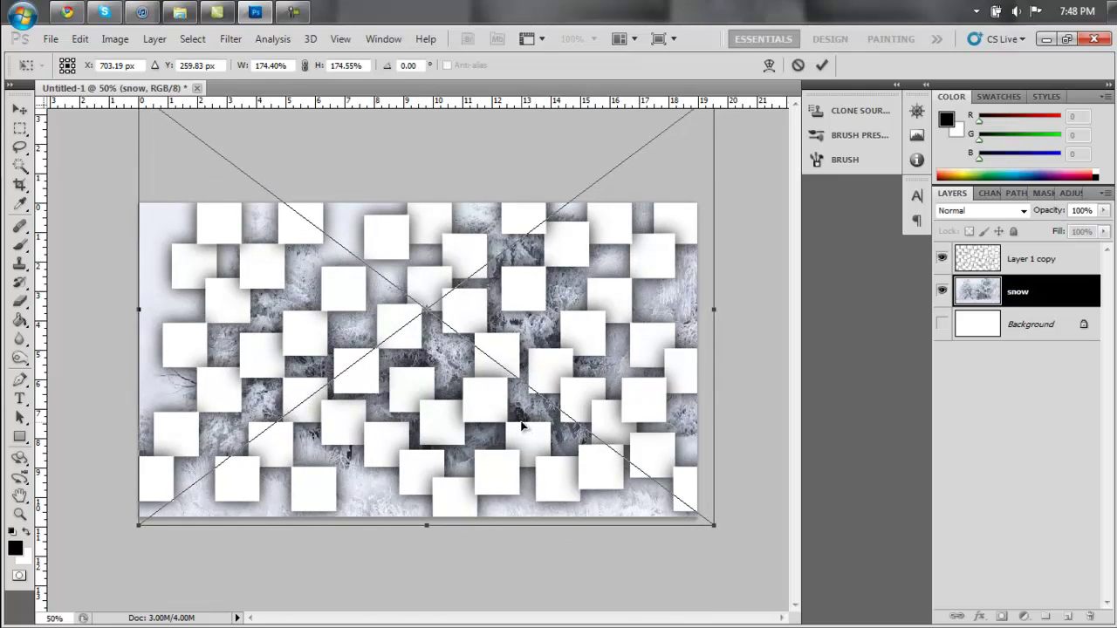
key(Return)
key(j)
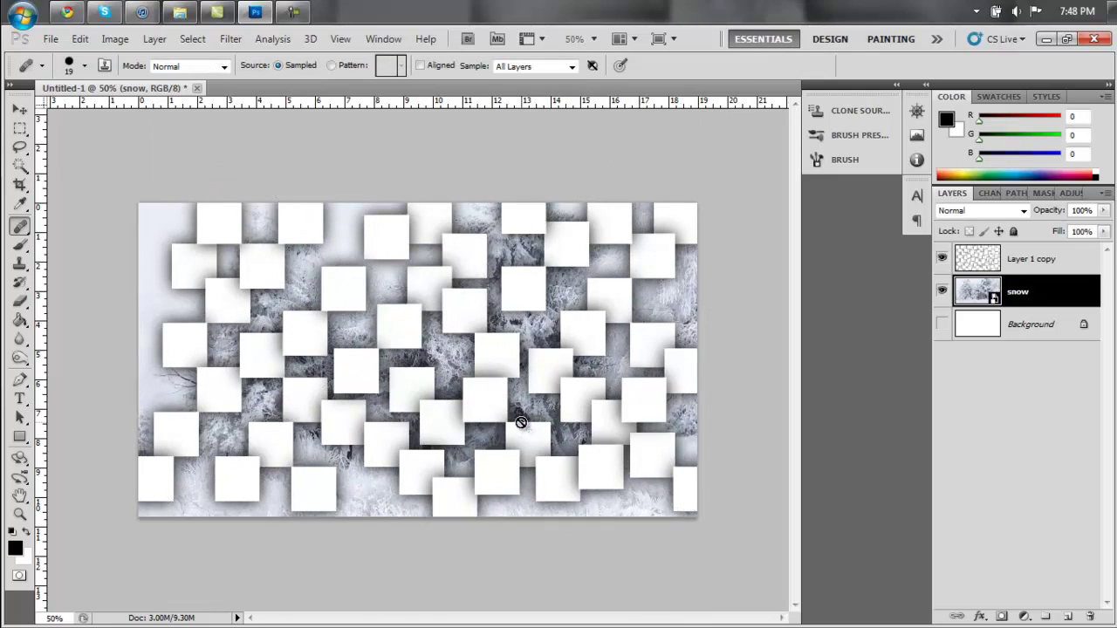
key(ctrl+plus)
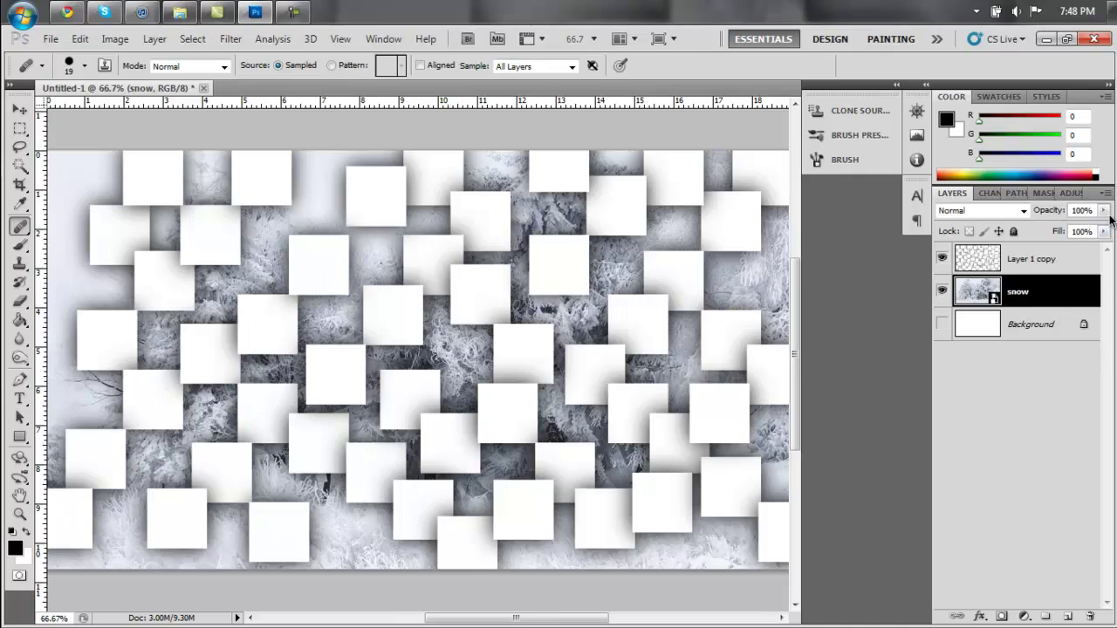
Step: Rasterize the snow layer, lower its opacity to about 50%, and show the Background again
right_click(1039, 299)
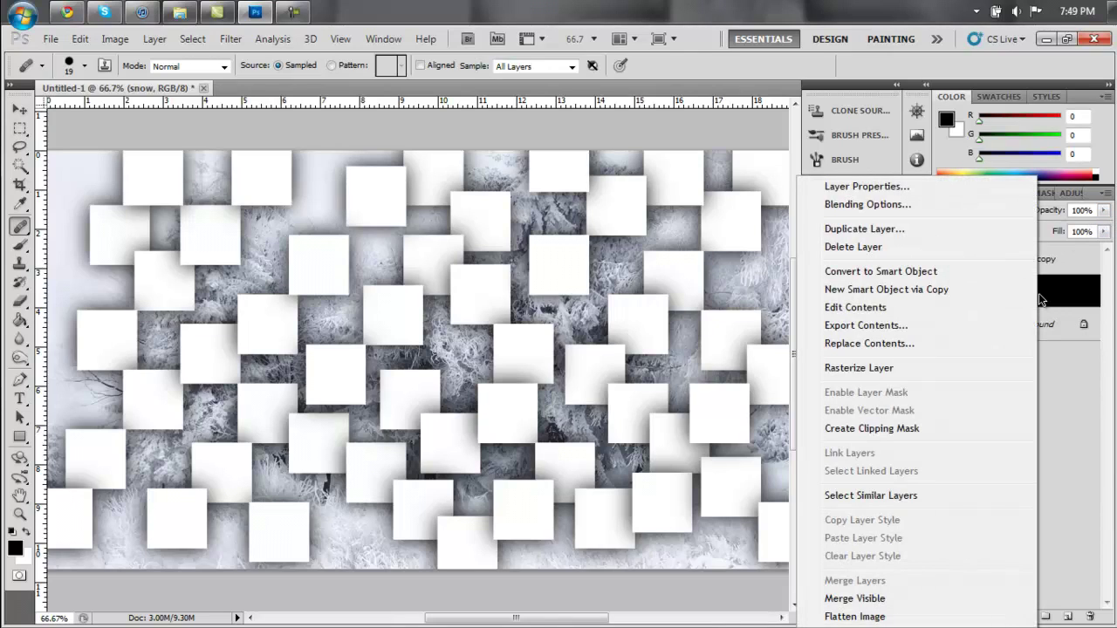
click(949, 369)
click(1105, 212)
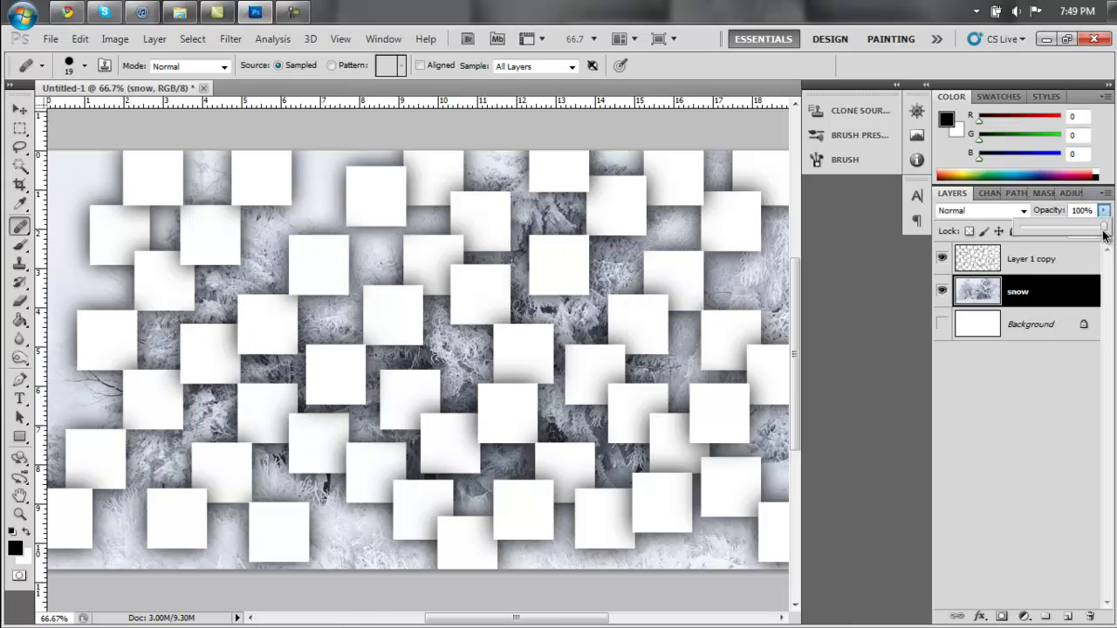
drag(1103, 234, 1089, 234)
drag(1063, 229, 1061, 232)
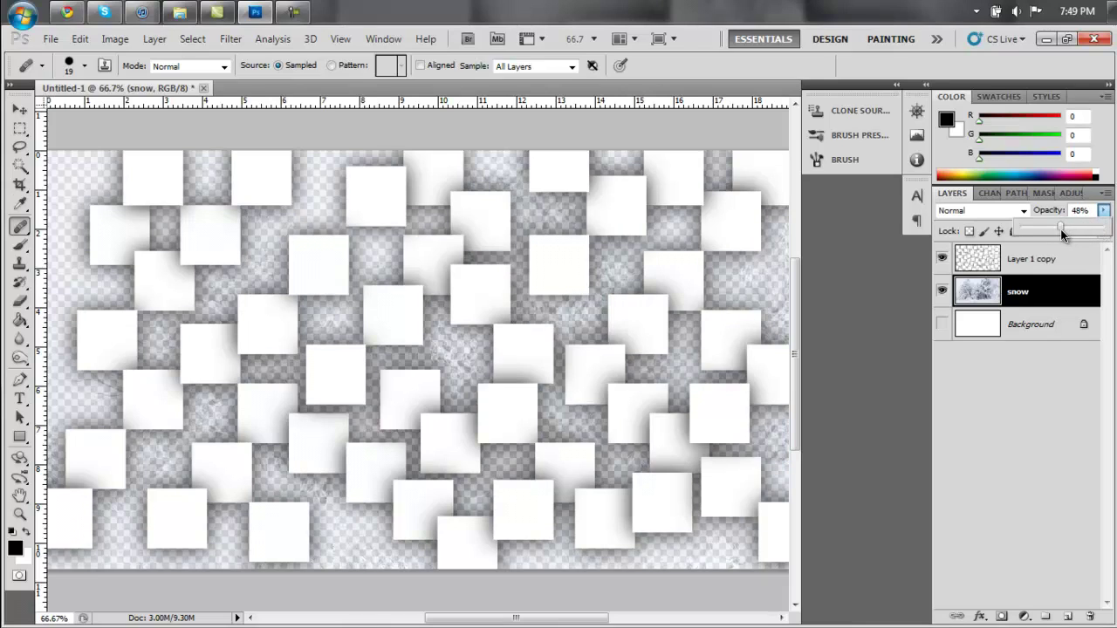
click(1030, 327)
click(943, 324)
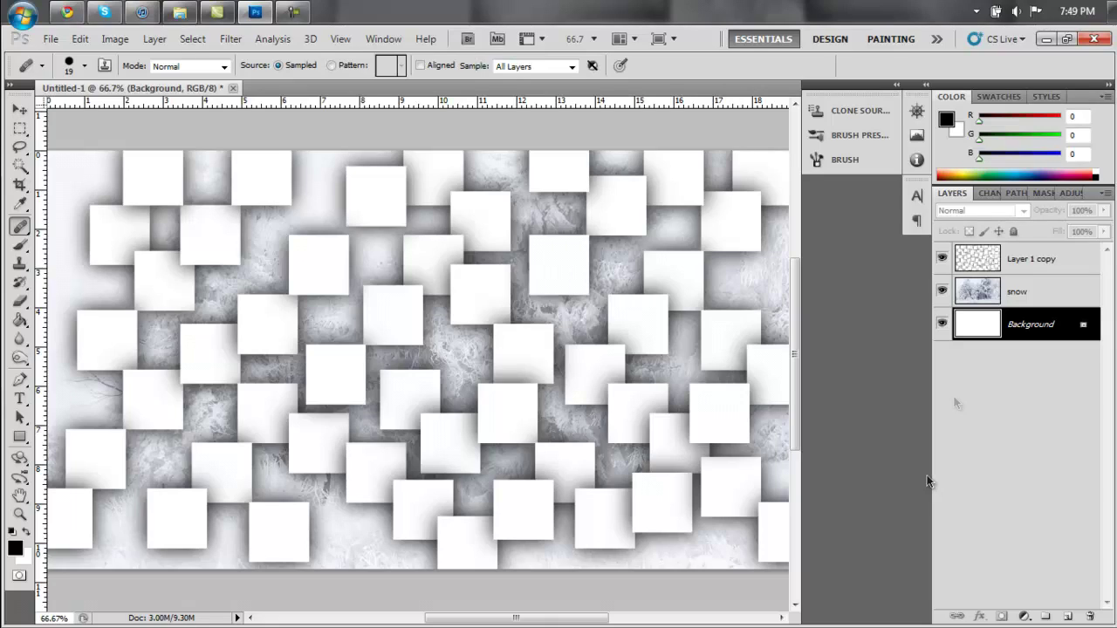
Step: Rearrange the snow layer, removing the unwanted snow copy and the empty Layer 1
drag(1004, 295, 1032, 274)
click(1031, 274)
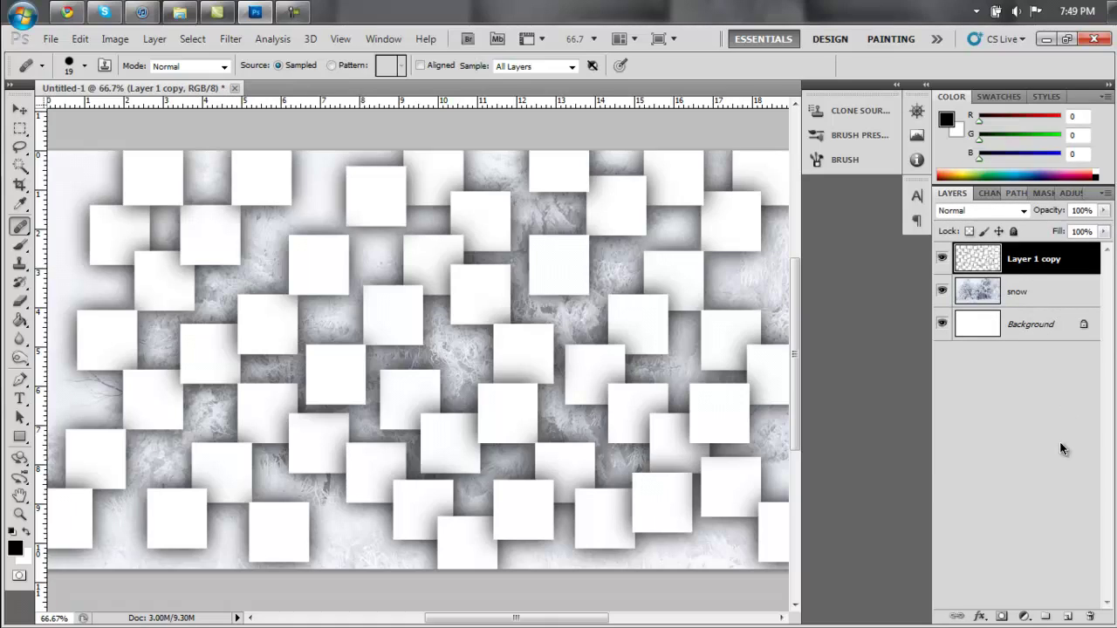
click(1077, 604)
click(1065, 618)
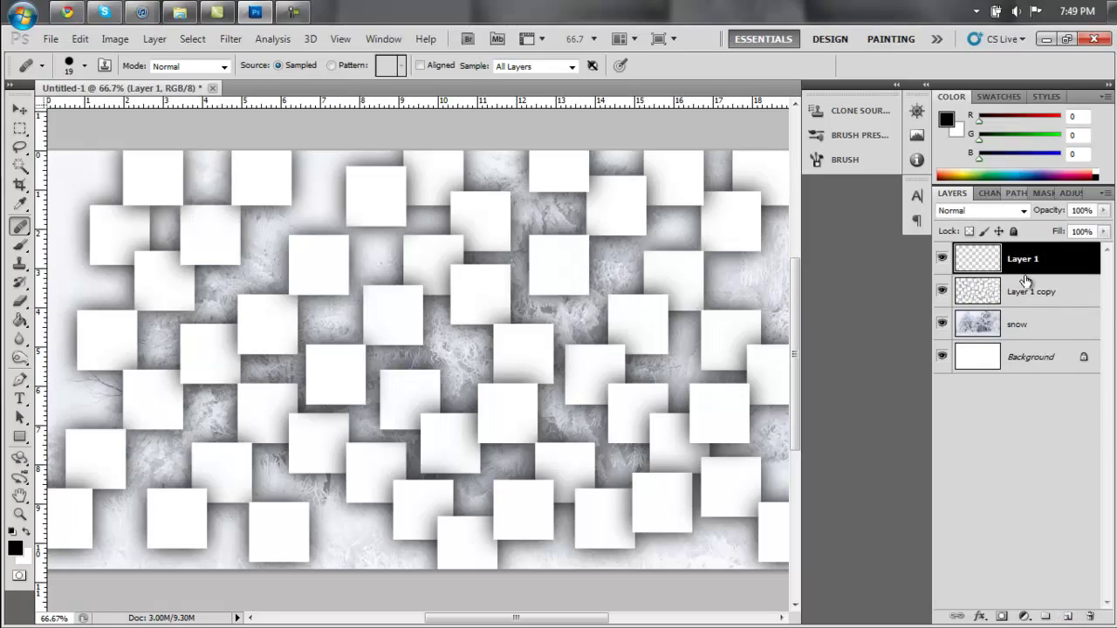
click(1027, 325)
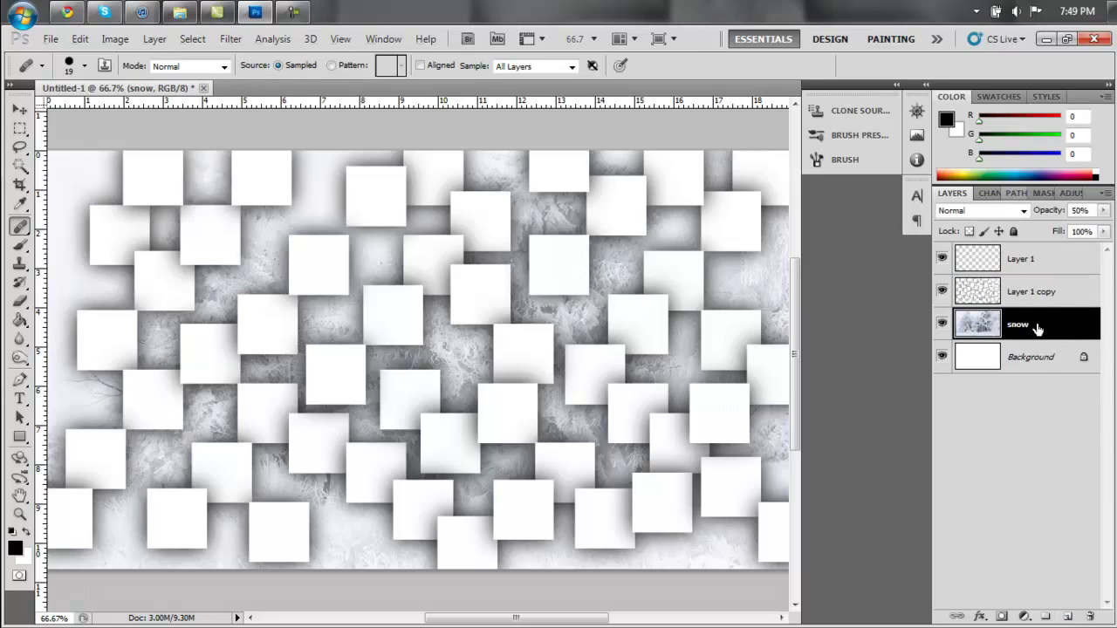
mouse_move(1038, 328)
mouse_down()
mouse_move(1030, 259)
mouse_move(1026, 319)
mouse_up()
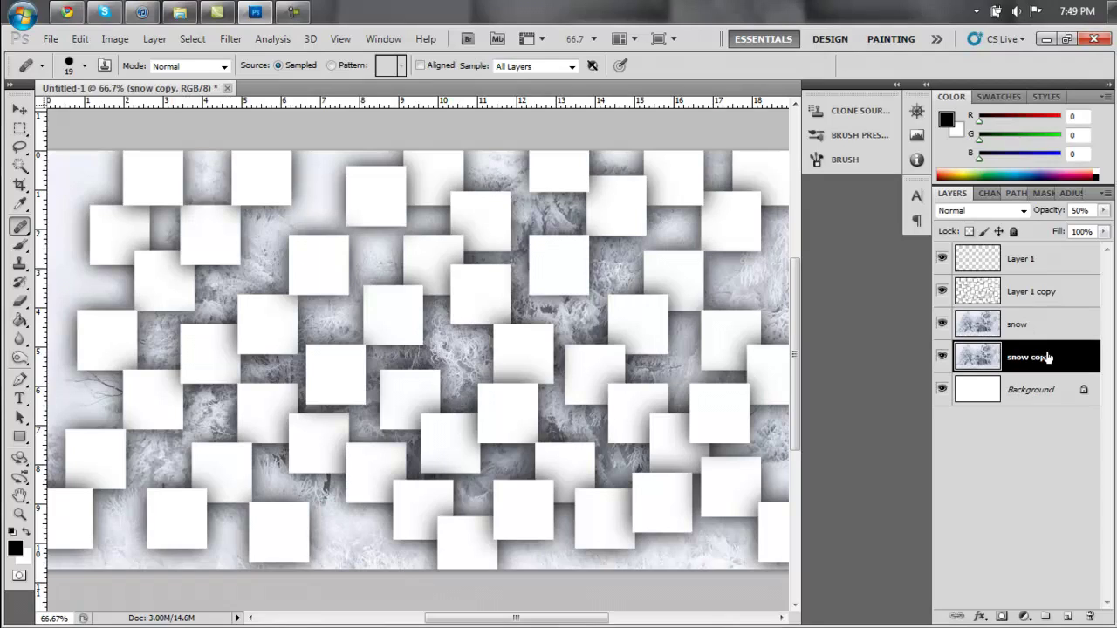
key(Delete)
click(1035, 262)
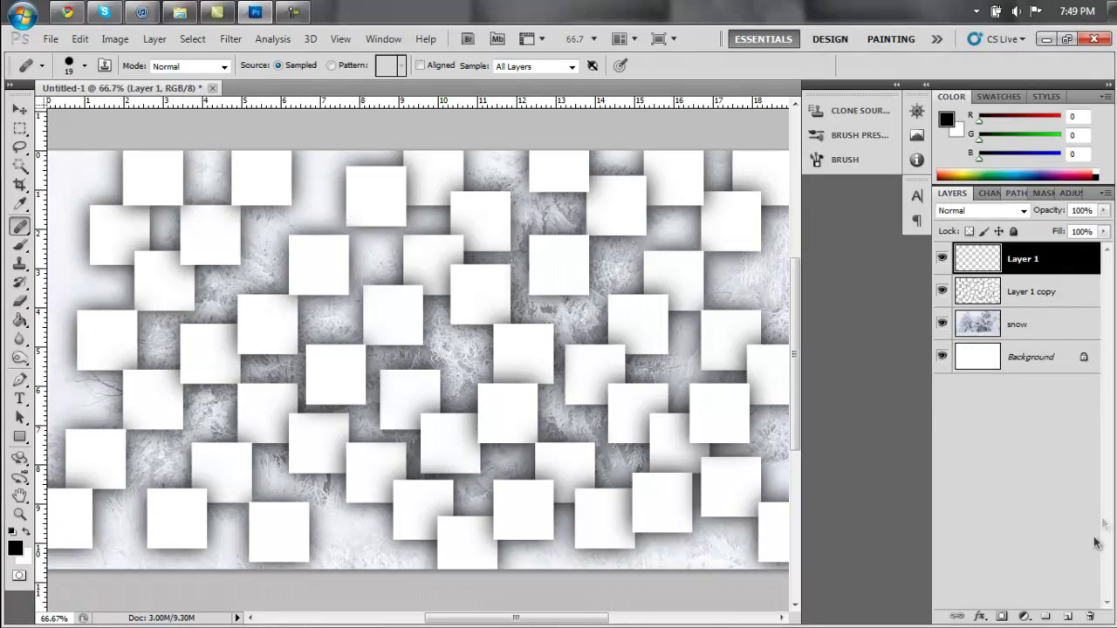
click(1091, 618)
click(515, 262)
Step: Duplicate the snow layer, move the copy above the squares, and set it to 100% opacity
click(1019, 292)
right_click(1043, 291)
click(882, 302)
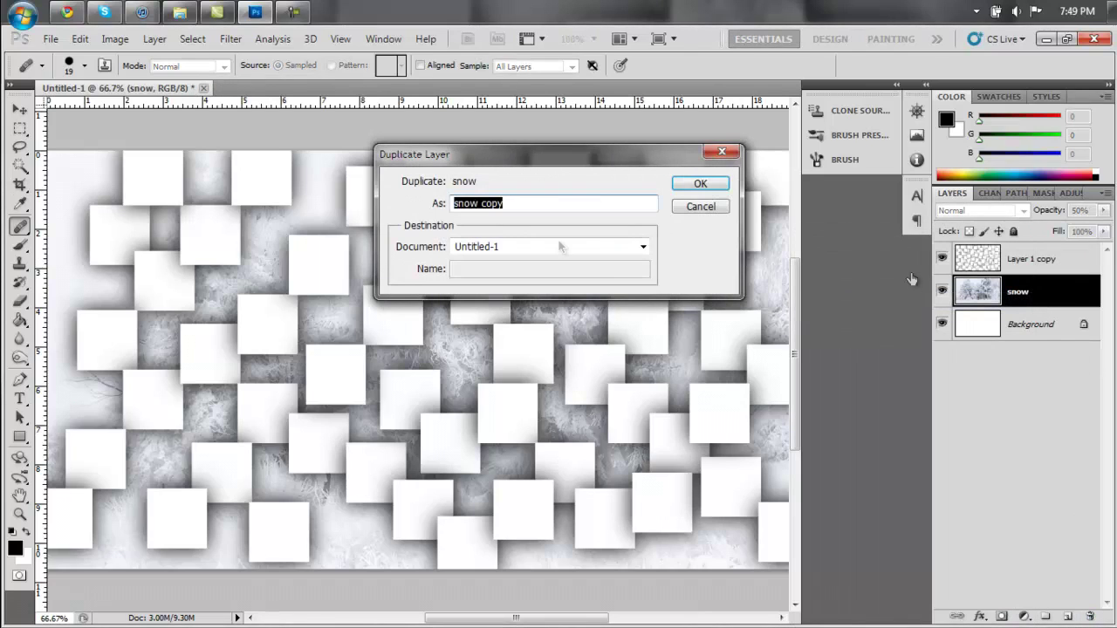
click(701, 184)
drag(1034, 291, 1035, 252)
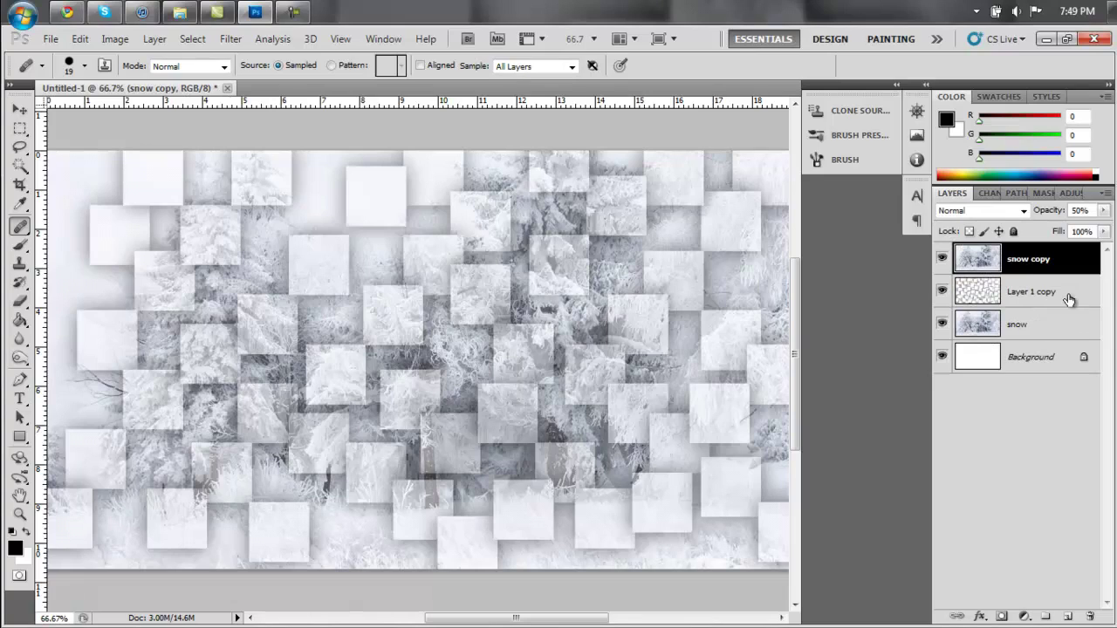
click(1103, 210)
drag(1064, 227, 1103, 227)
click(1012, 450)
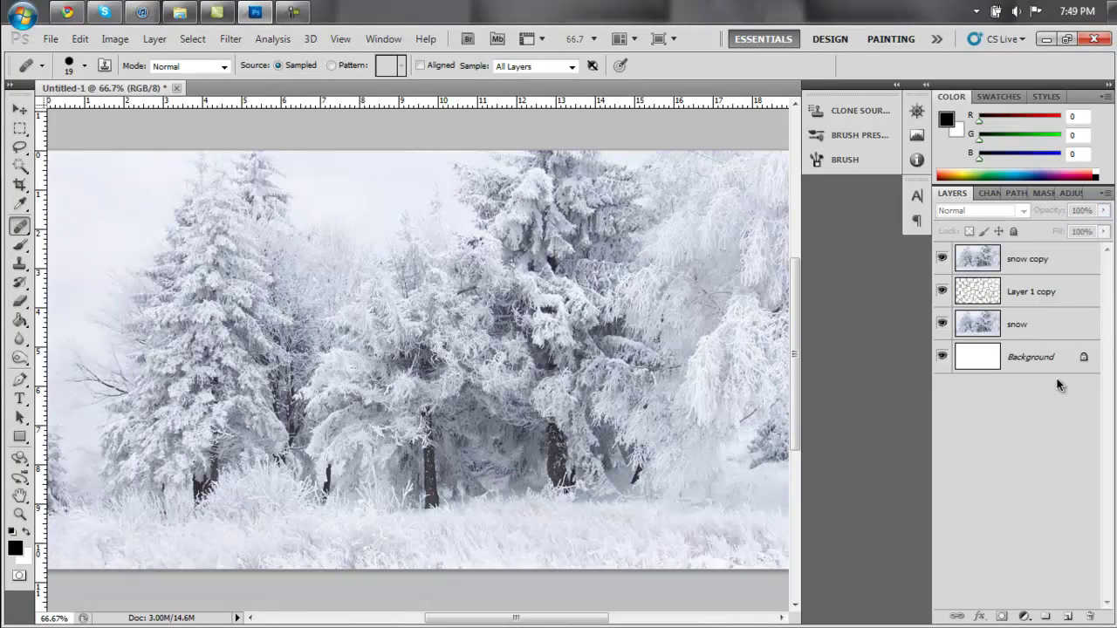
Step: Hide snow copy and load the squares layer's pixels as a selection
click(1005, 289)
click(999, 260)
click(942, 258)
click(1028, 299)
right_click(979, 286)
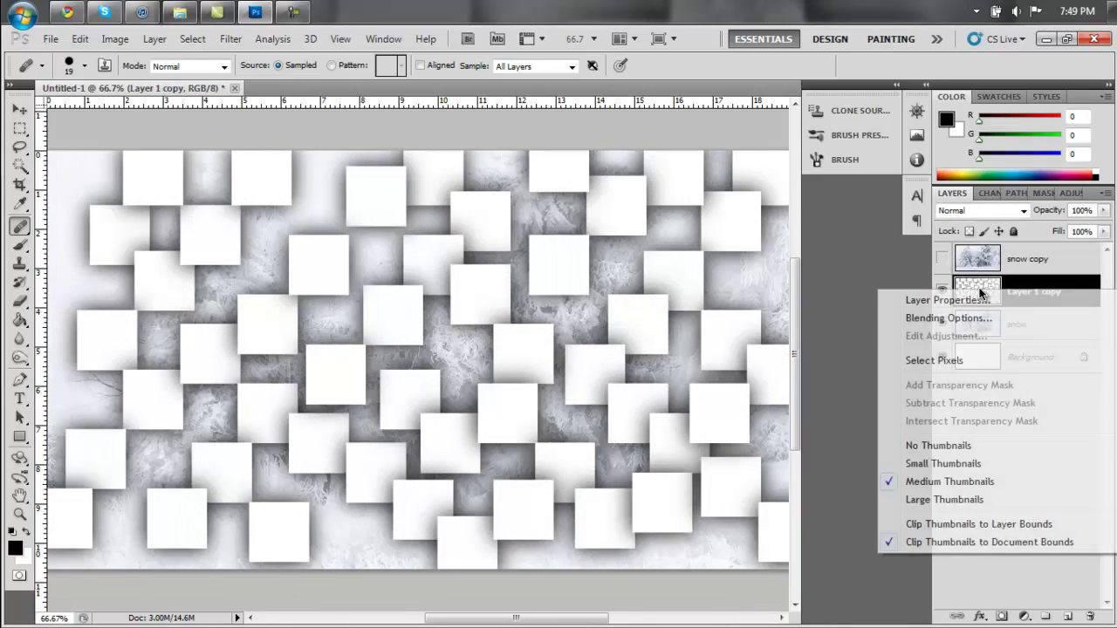
click(980, 284)
right_click(982, 292)
click(966, 362)
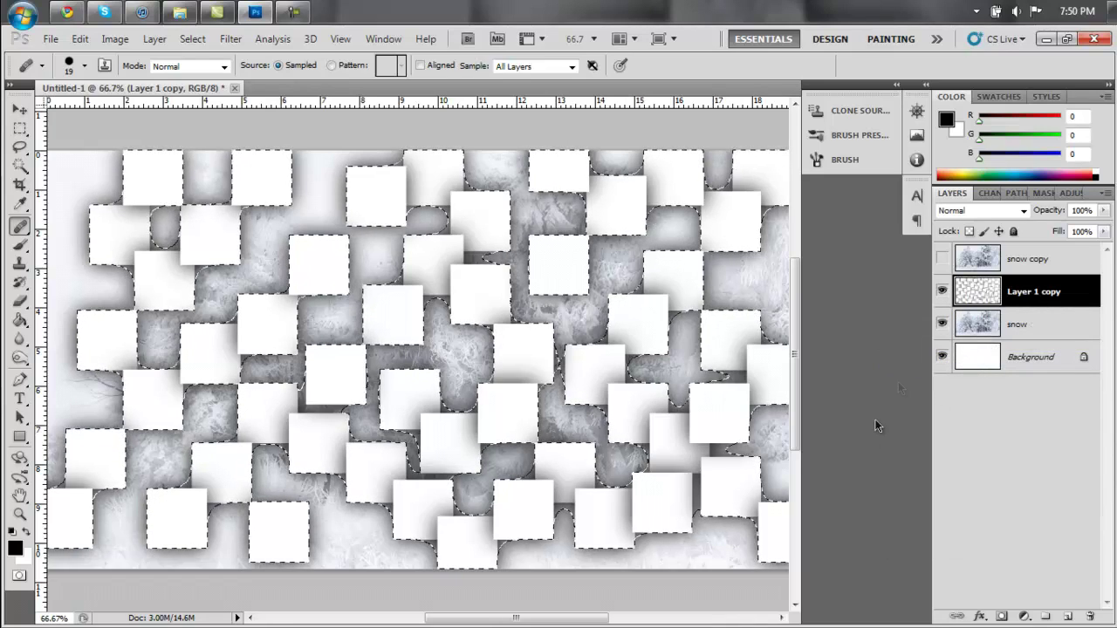
Step: Show snow copy again and add a layer mask from the squares selection
click(978, 259)
click(942, 259)
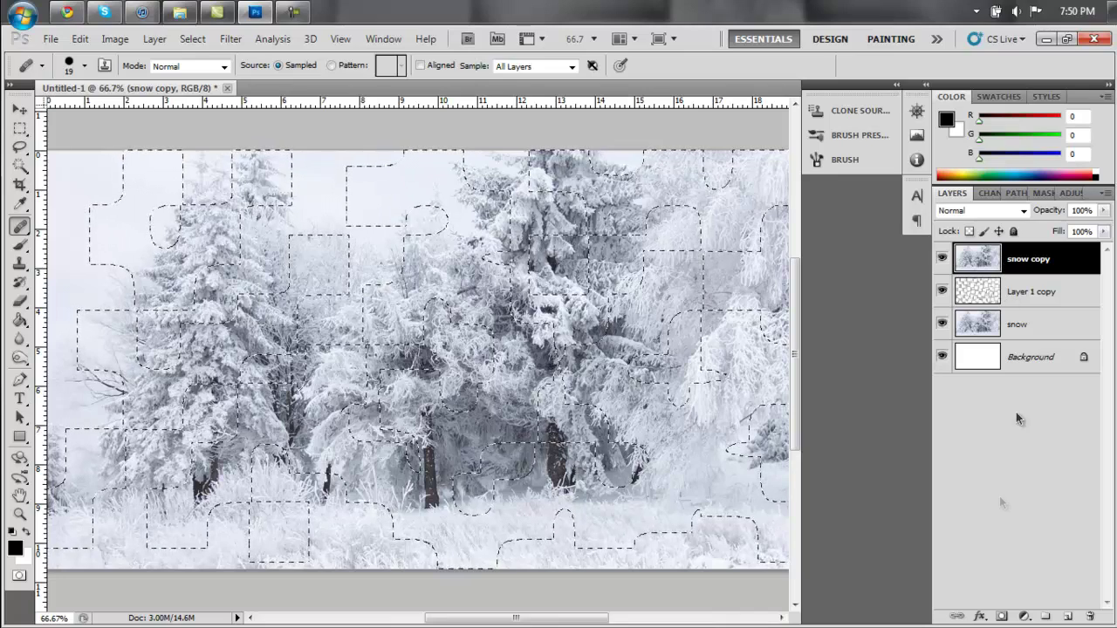
click(1002, 616)
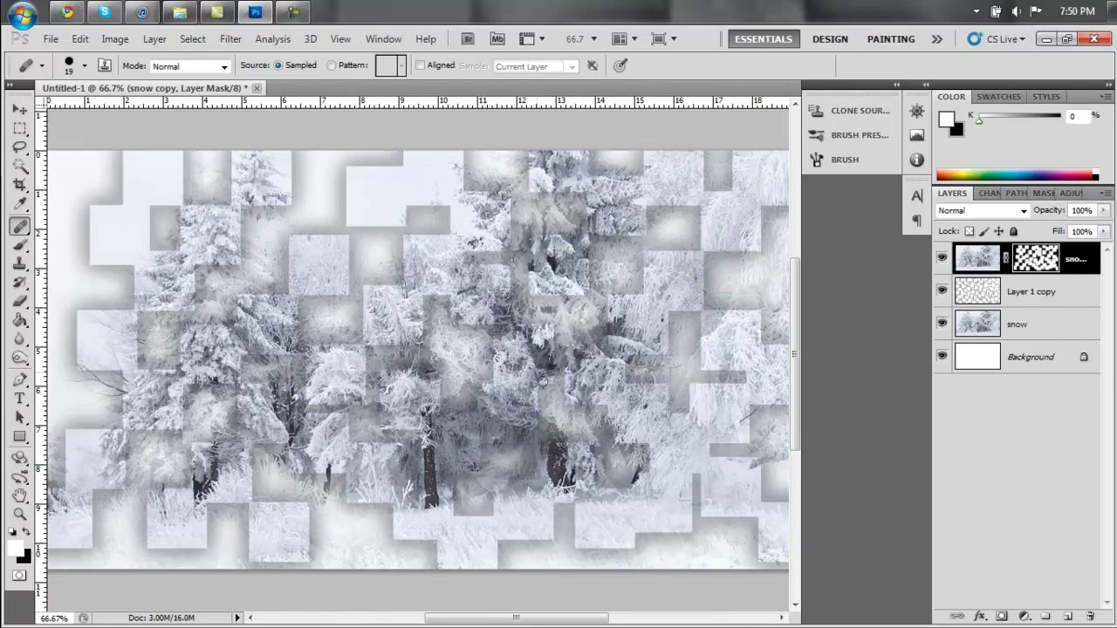
Step: Set the masked snow copy to 75% opacity and inspect the tiles at 100% zoom
click(1104, 210)
drag(1104, 229, 1083, 228)
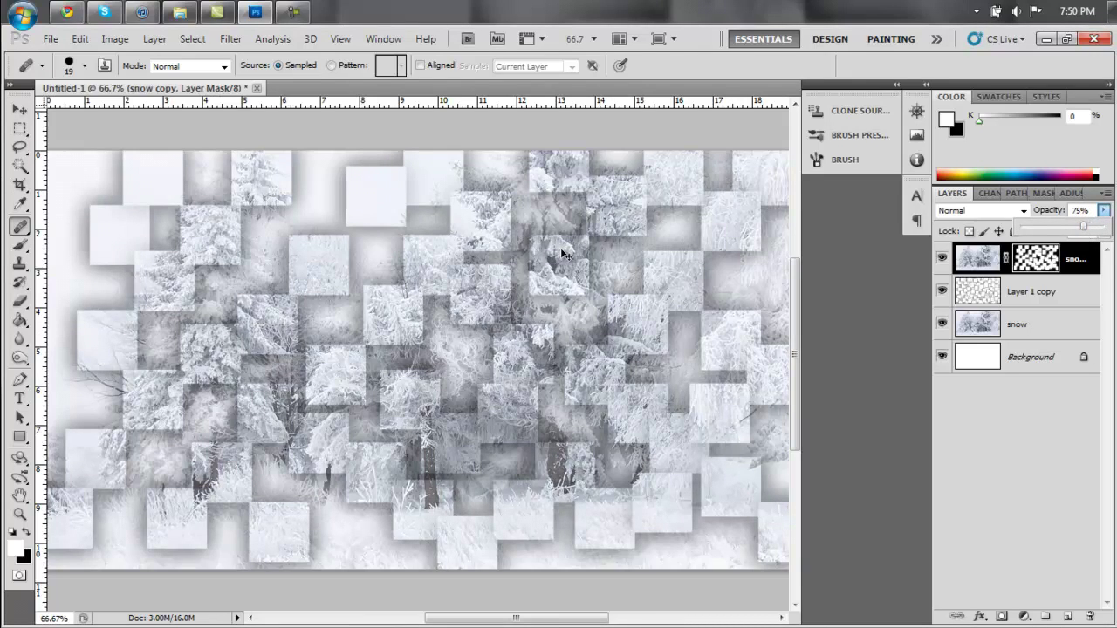
key(ctrl+plus)
scroll(561, 250, down, 5)
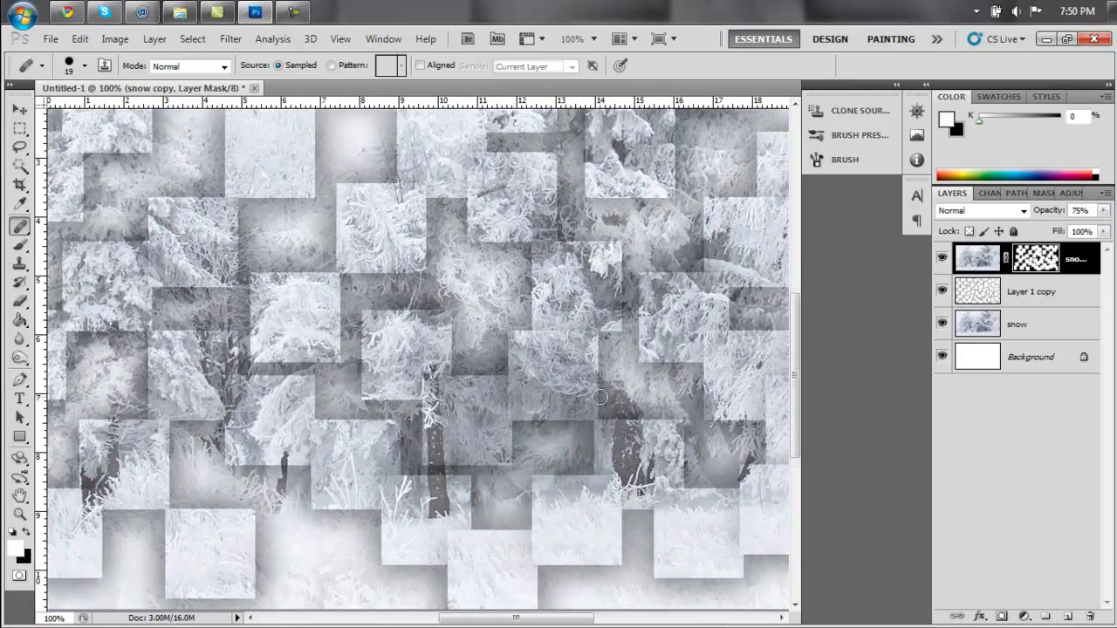
scroll(410, 395, up, 1)
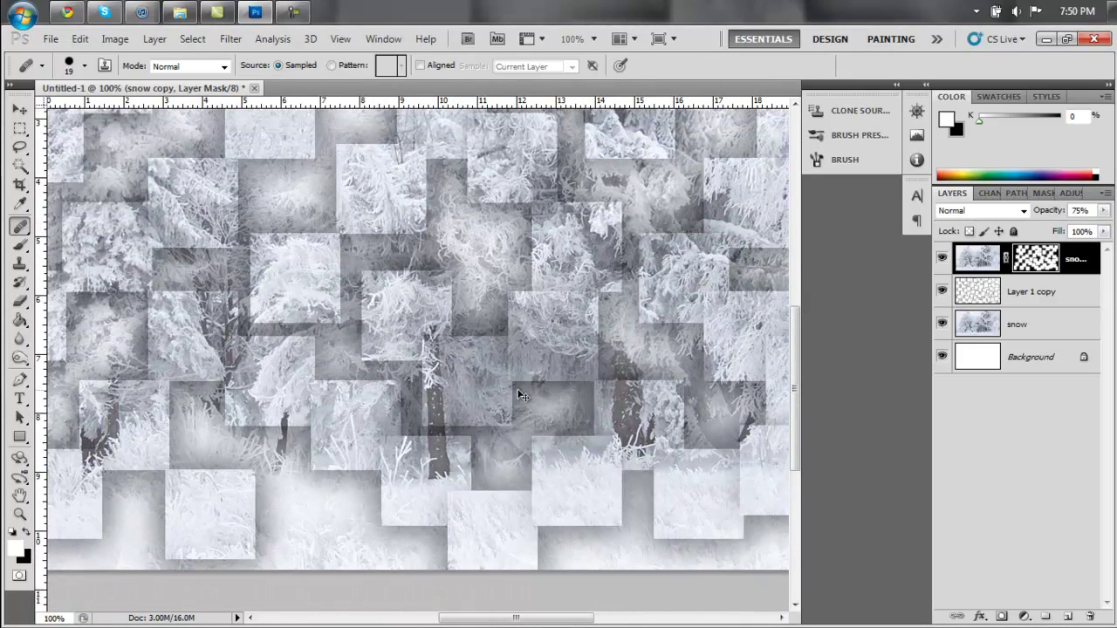
key(ctrl+minus)
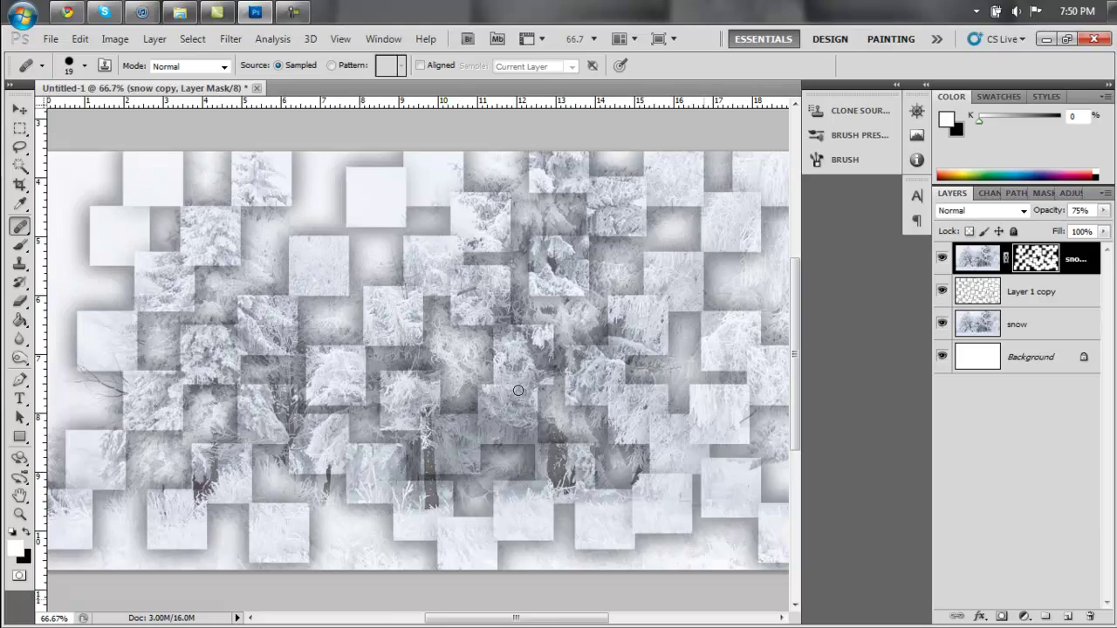
click(978, 263)
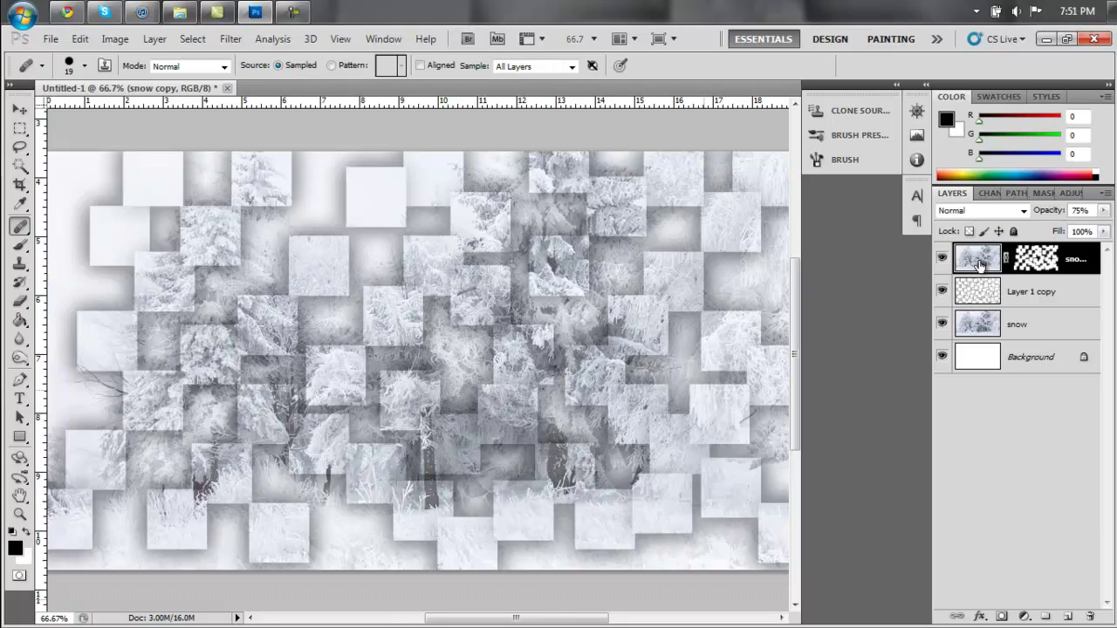